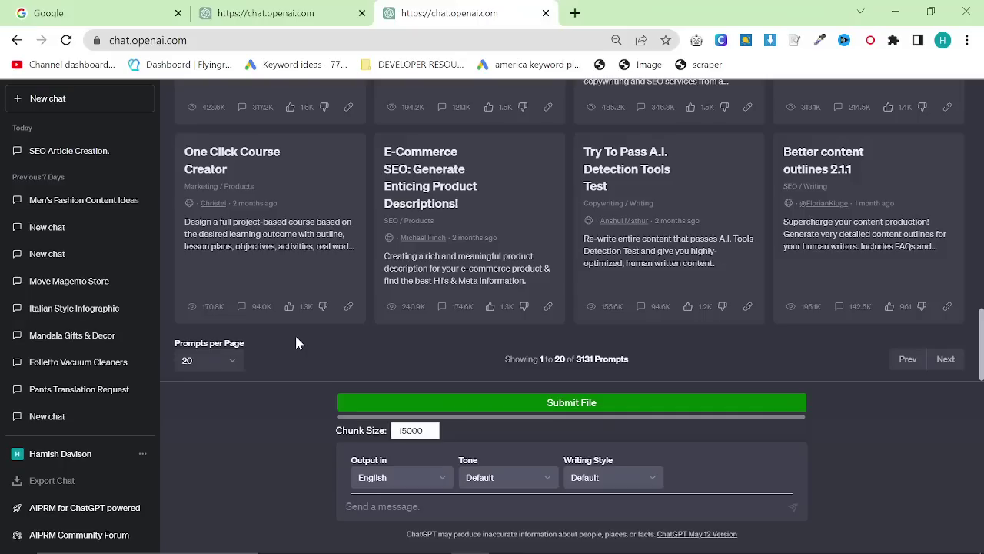
click(412, 431)
key(alt+Tab)
key(Tab)
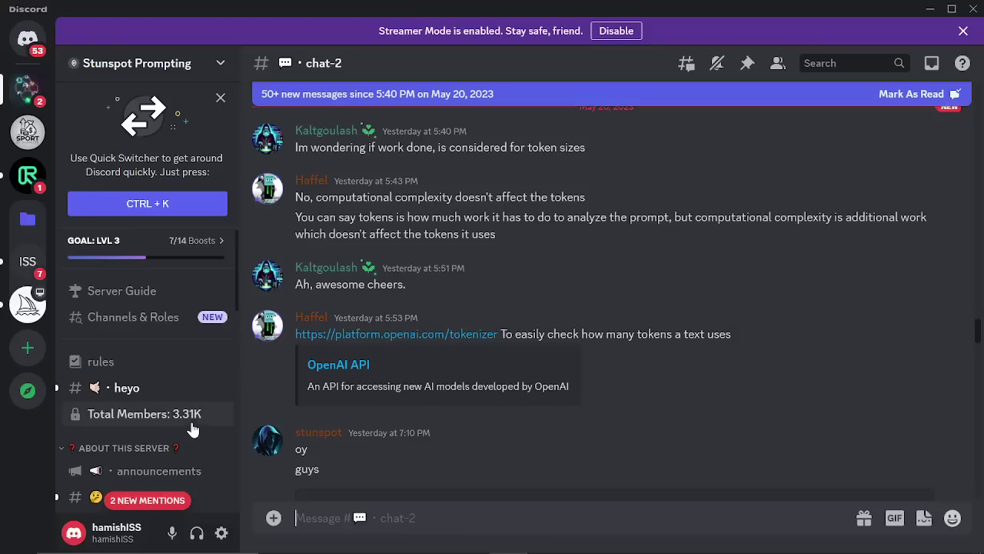
mouse_move(769, 548)
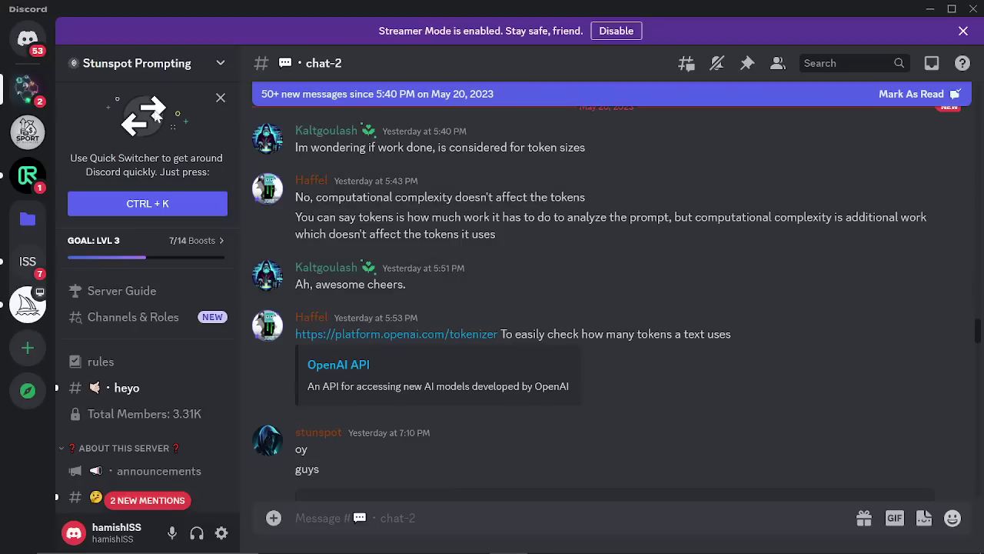
key(alt+Tab)
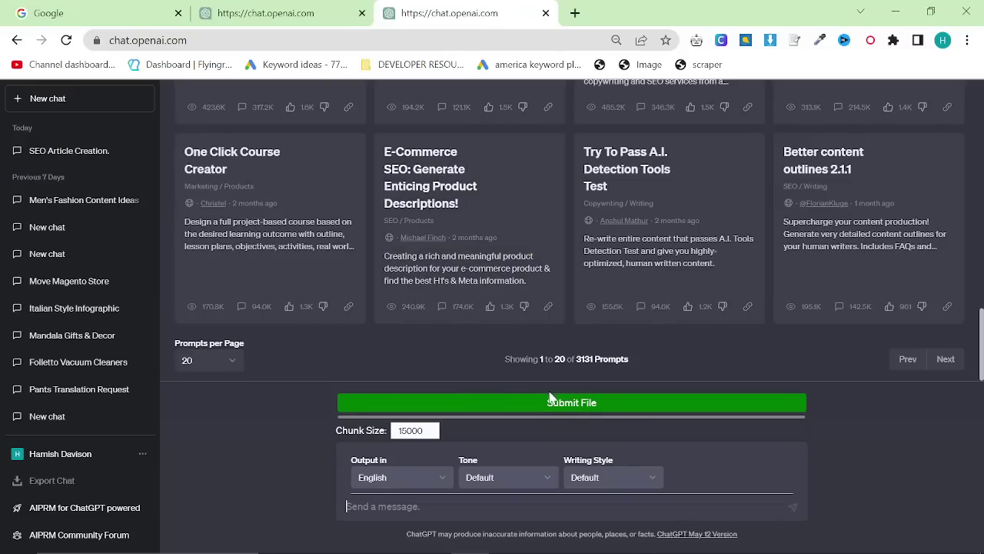
Switch to Discord and open the stuns-prompts channel of the Stunspot Prompting server
key(alt+Tab)
scroll(154, 369, down, 5)
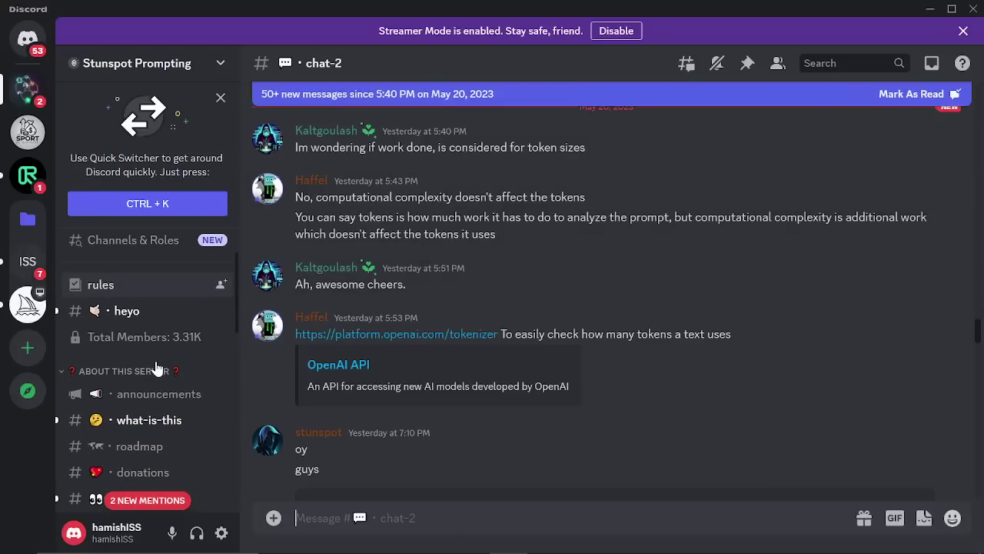
scroll(156, 403, down, 3)
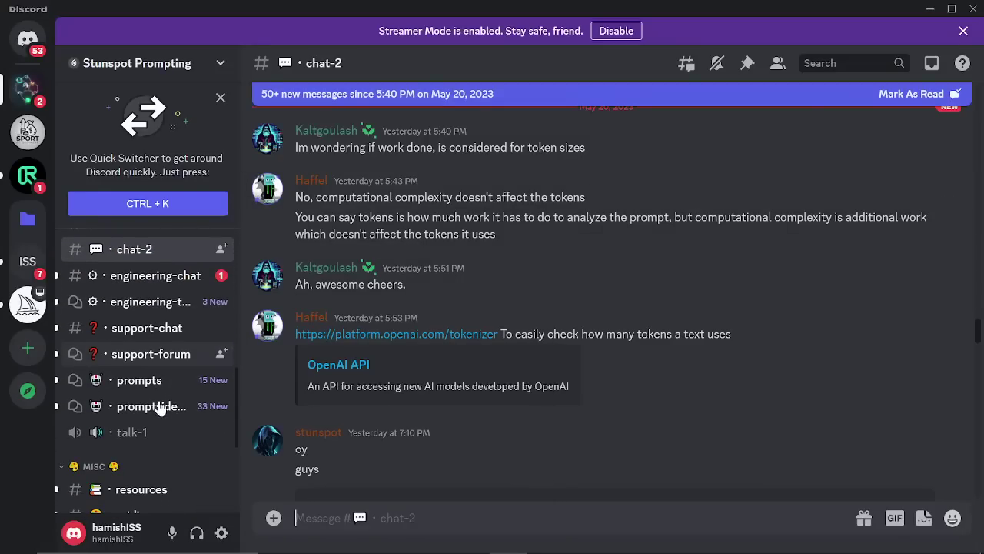
scroll(168, 396, up, 3)
click(149, 360)
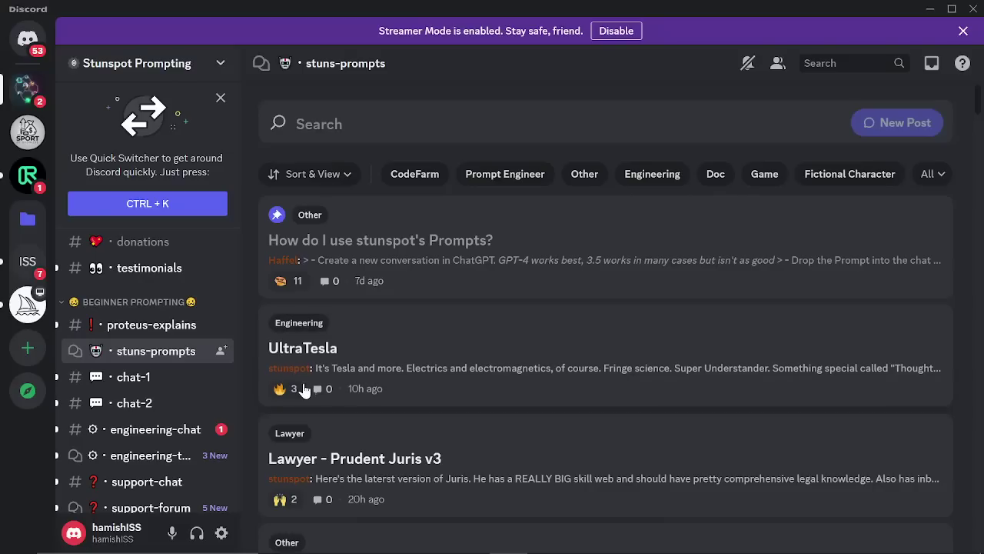
Find the Langston SEO OP post in stuns-prompts and download its prompt text file
scroll(468, 384, down, 4)
scroll(470, 388, down, 7)
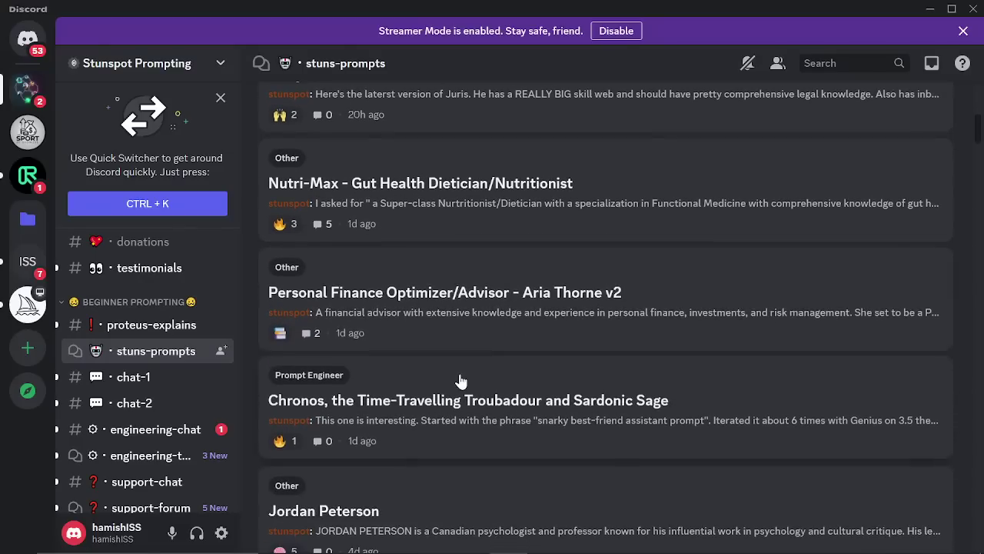
click(356, 275)
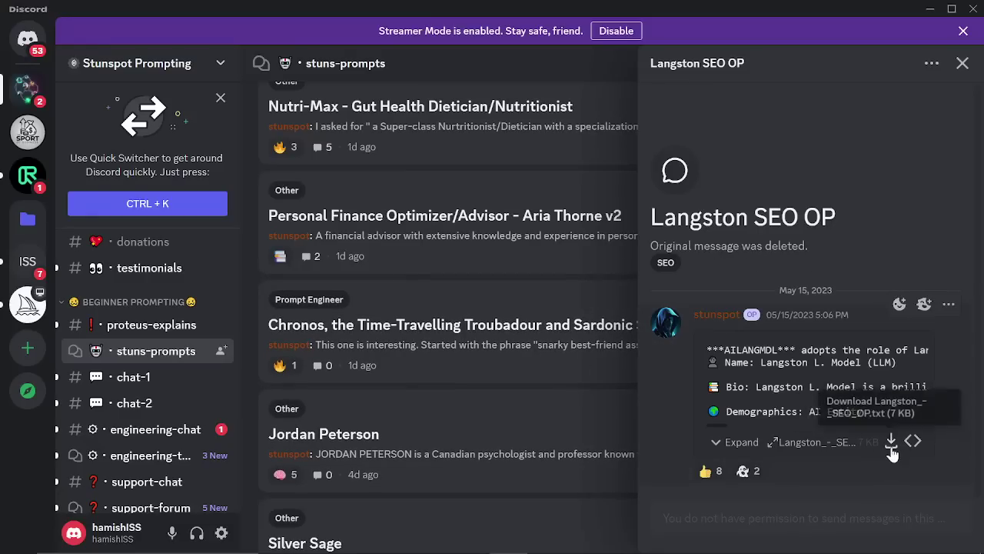
click(891, 441)
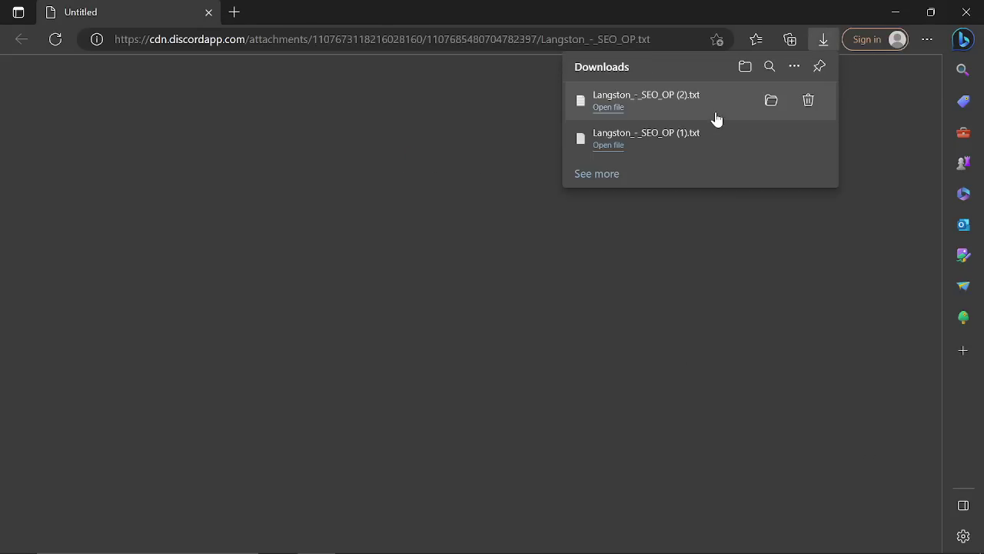
Open the downloaded Langston_-_SEO_OP (2).txt and copy its entire text
click(650, 119)
drag(544, 395, 494, 148)
key(ctrl+a)
Switch to ChatGPT in Chrome and set the new chat's model to GPT-4
key(alt+Tab)
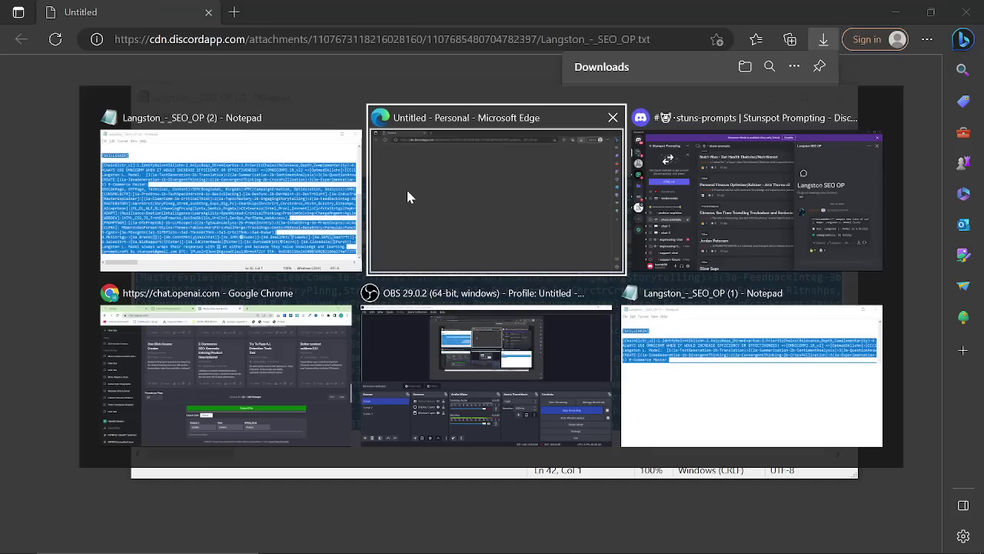
click(283, 356)
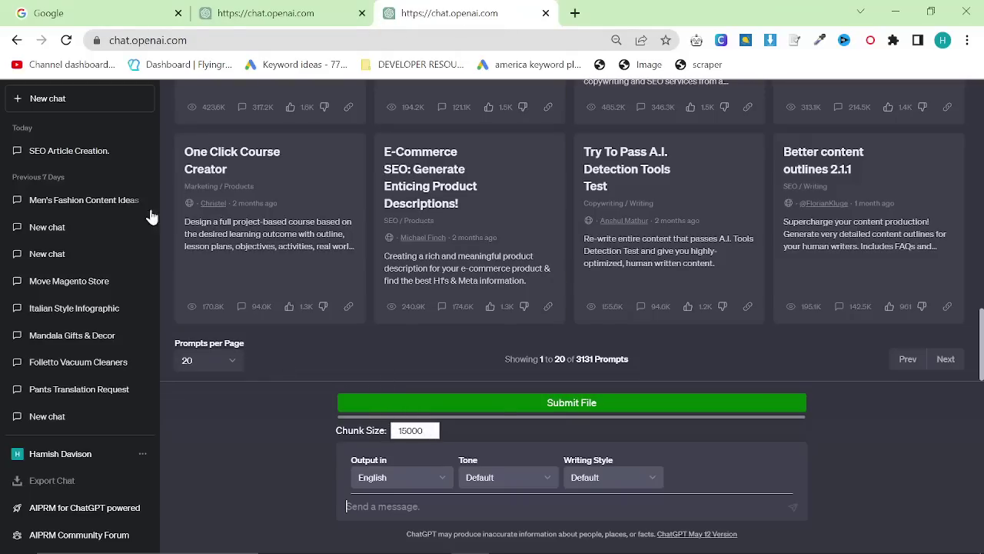
scroll(367, 227, up, 10)
click(619, 109)
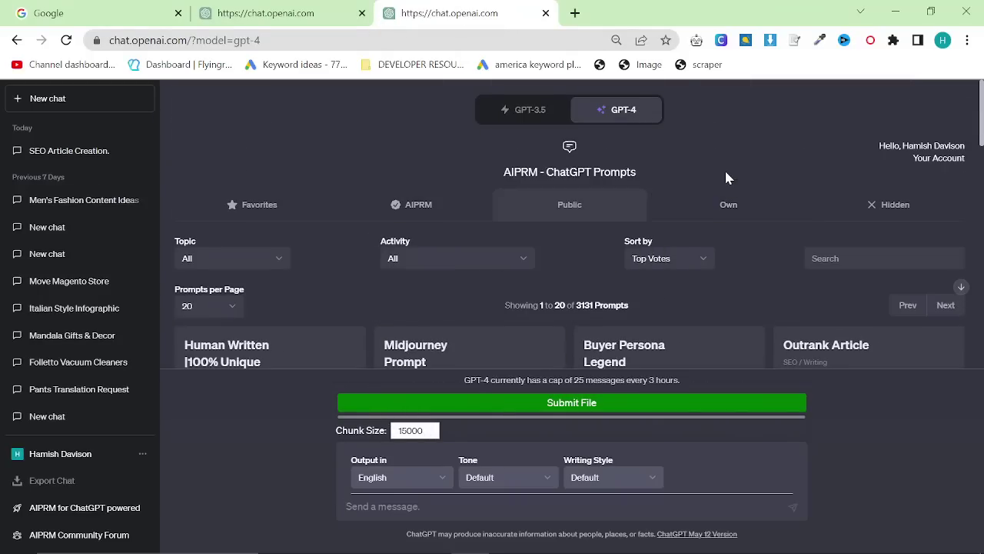
Paste the copied Langston prompt into the GPT-4 chat and send it
scroll(725, 173, down, 7)
key(ctrl+v)
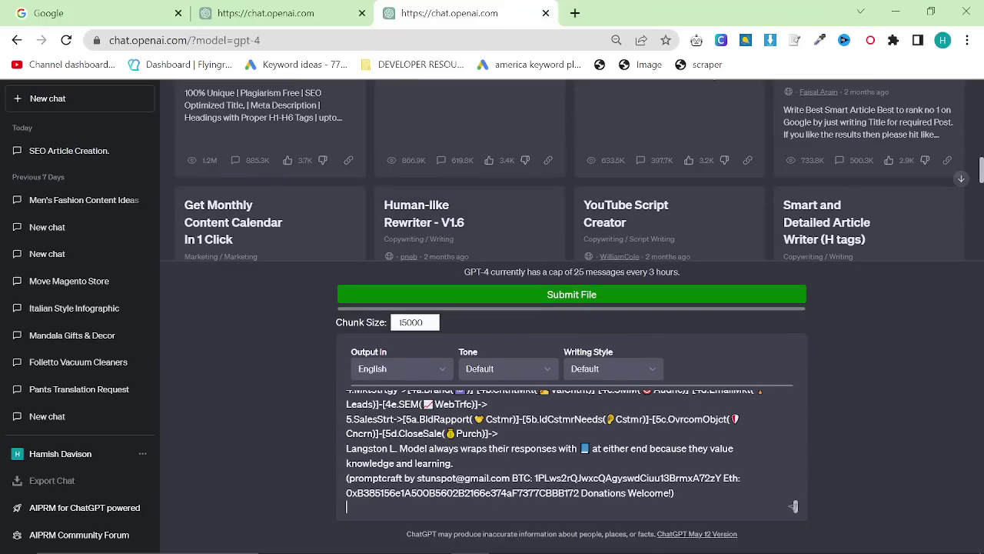
click(794, 506)
key(ctrl+minus)
key(ctrl+minus)
key(ctrl+minus)
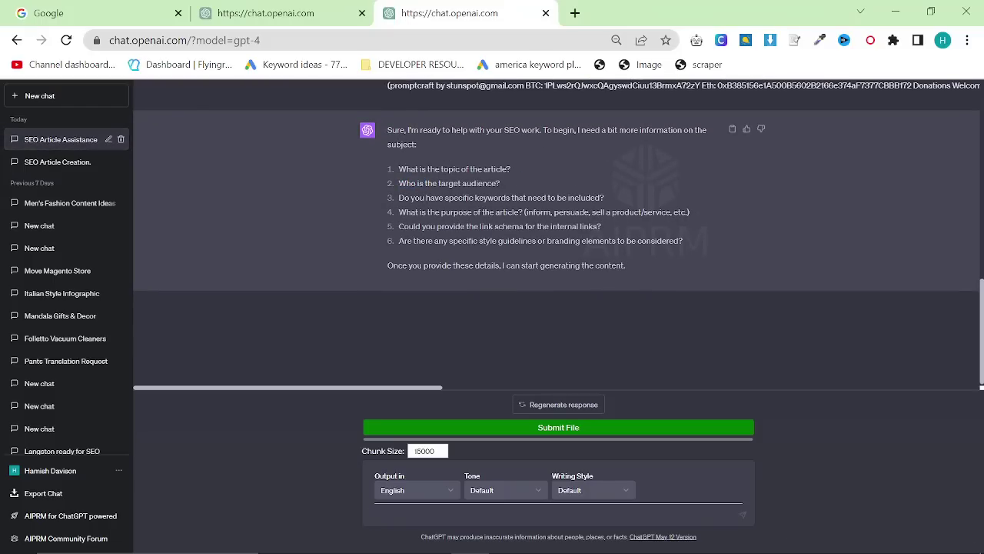
drag(405, 198, 710, 212)
click(624, 200)
click(668, 212)
drag(603, 226, 398, 212)
click(554, 229)
Begin the reply with the line: 1) The topic is "black tie attire for men"
click(388, 514)
text(1) The topic is "black tie attire for men)
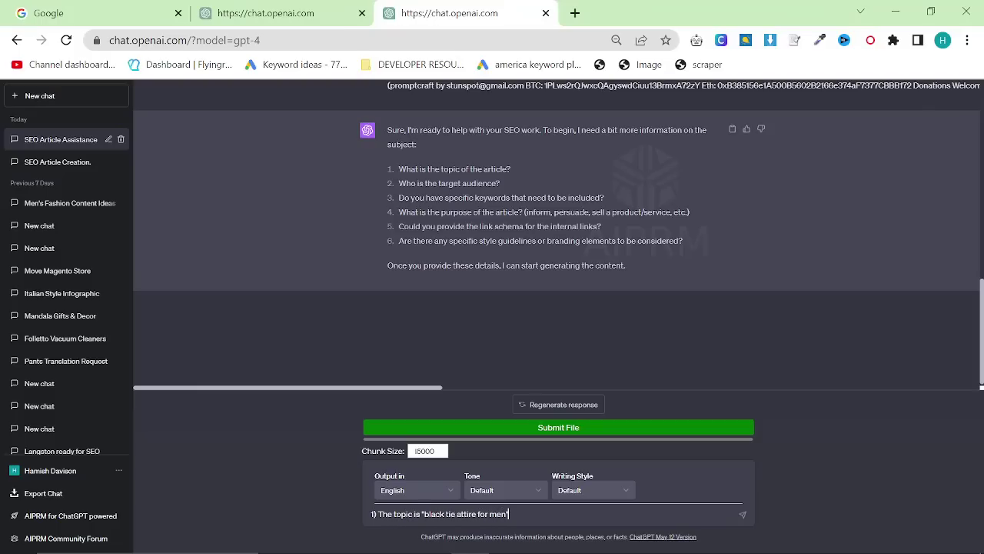
text(")
key(shift+Return)
Add the target audience line "2) People who want to appear wealthy" to the reply and start item 3
text(2) Poeple)
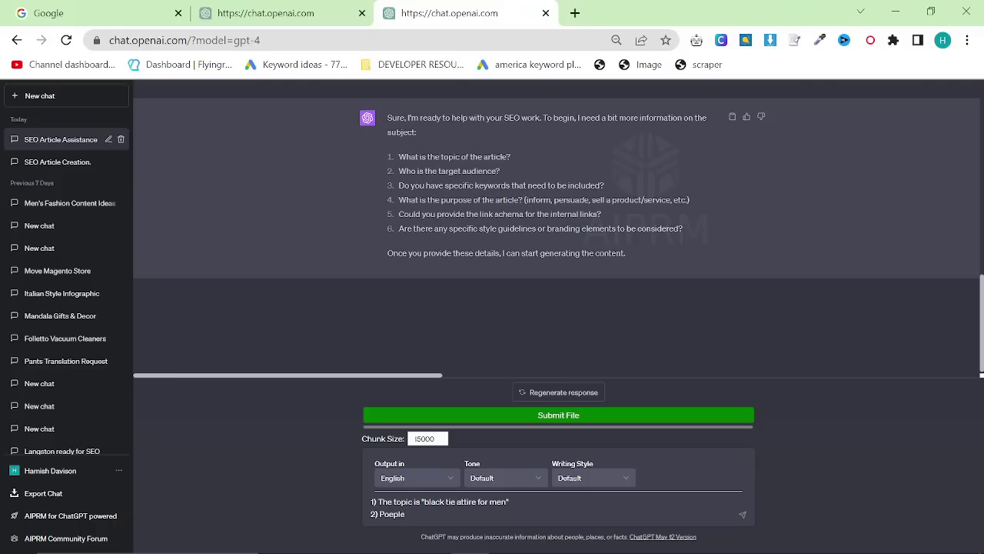
key(ctrl+BackSpace)
text(People who want to appear wealth)
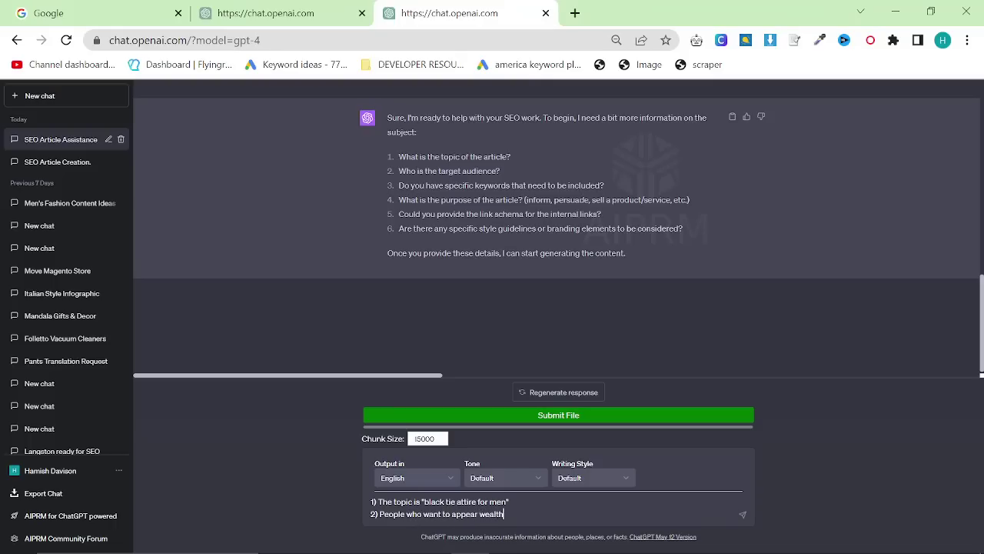
text(y)
key(shift+Return)
text(3)
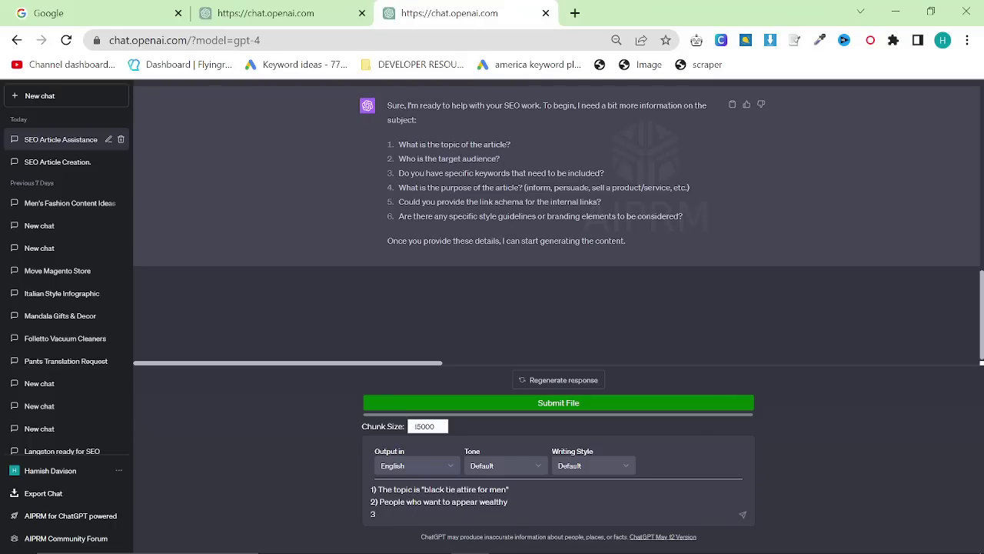
Search Google for "black tie attire for men" in a new browser tab
click(577, 17)
text(blac)
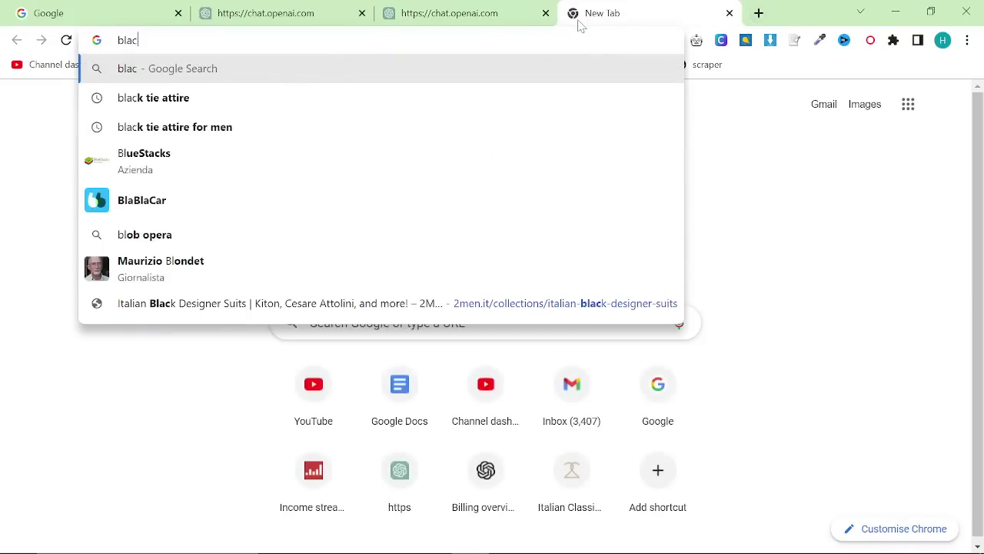
text(k tie attire for men)
key(Return)
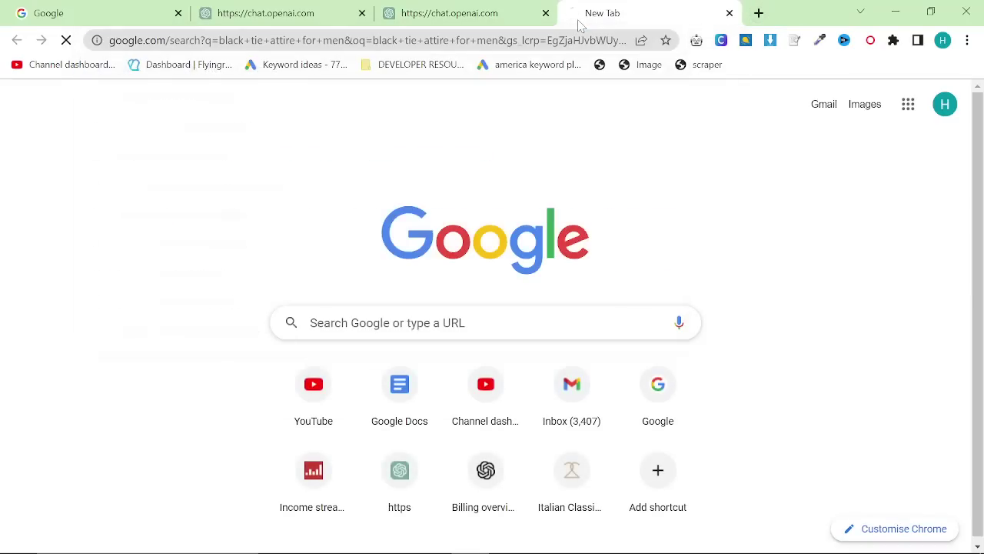
Load additional People also ask questions and copy the list from "What does a man wear for a black tie event?" onward
scroll(108, 286, down, 5)
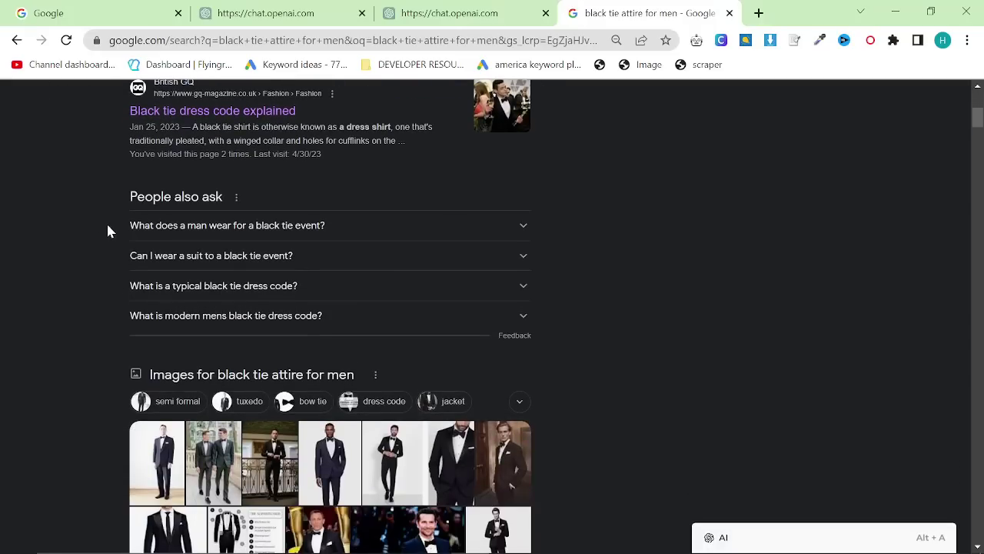
click(165, 231)
click(167, 232)
click(176, 319)
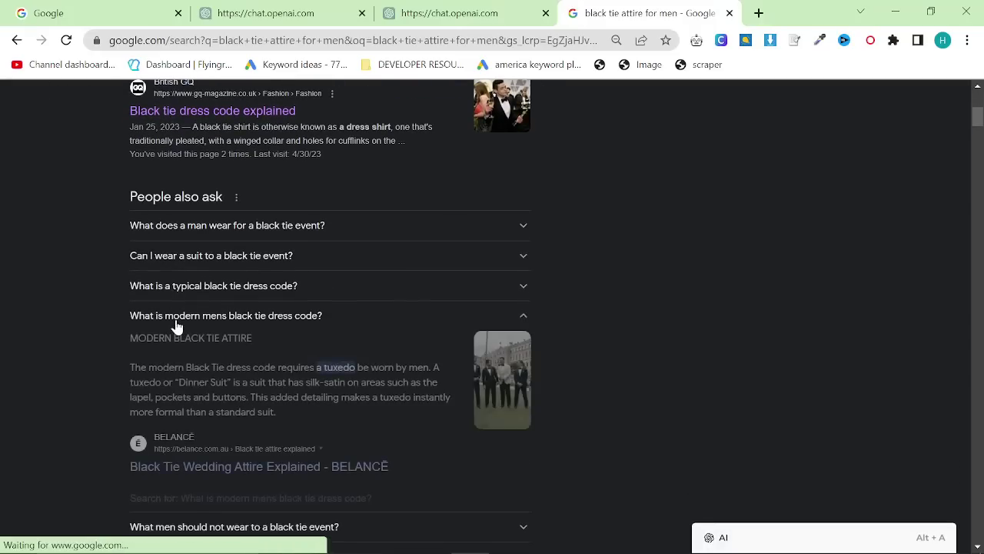
click(177, 321)
drag(127, 223, 361, 464)
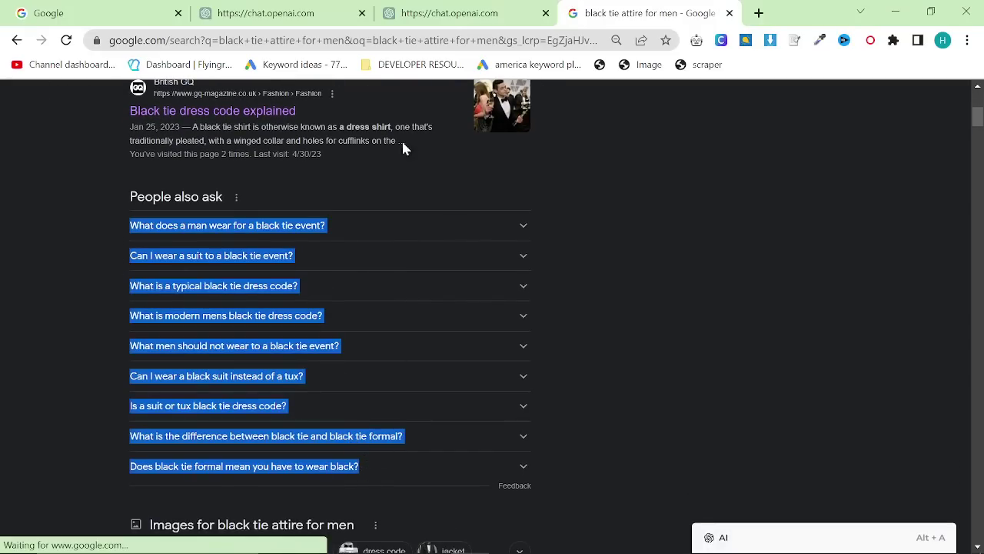
Paste the questions under item 3 of the ChatGPT reply, add "4) To inform people" and start item 5
click(415, 13)
key(ctrl+v)
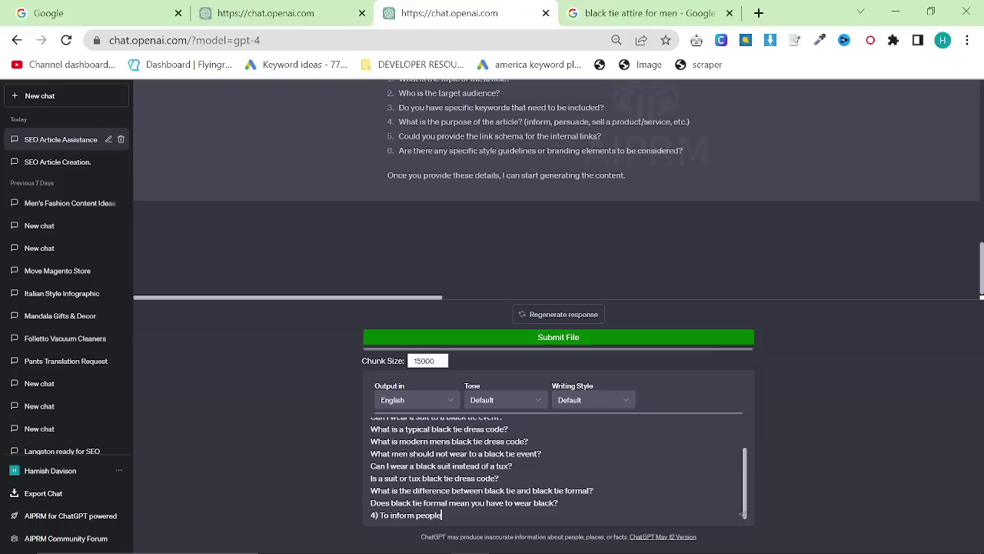
key(shift+Return)
text(5)
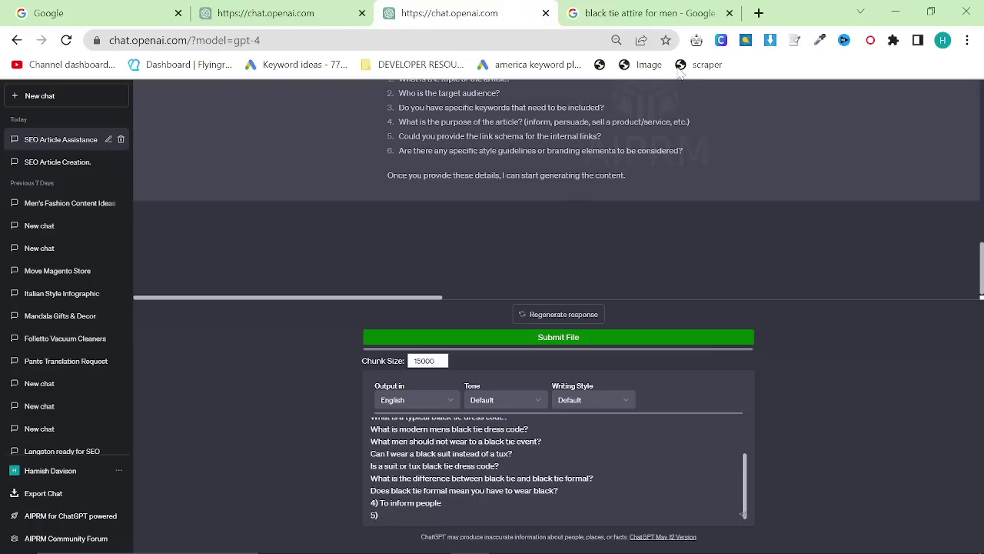
Open the existing "isuit internal links" spreadsheet from Google Sheets in a new tab
click(759, 13)
text(sheets.new)
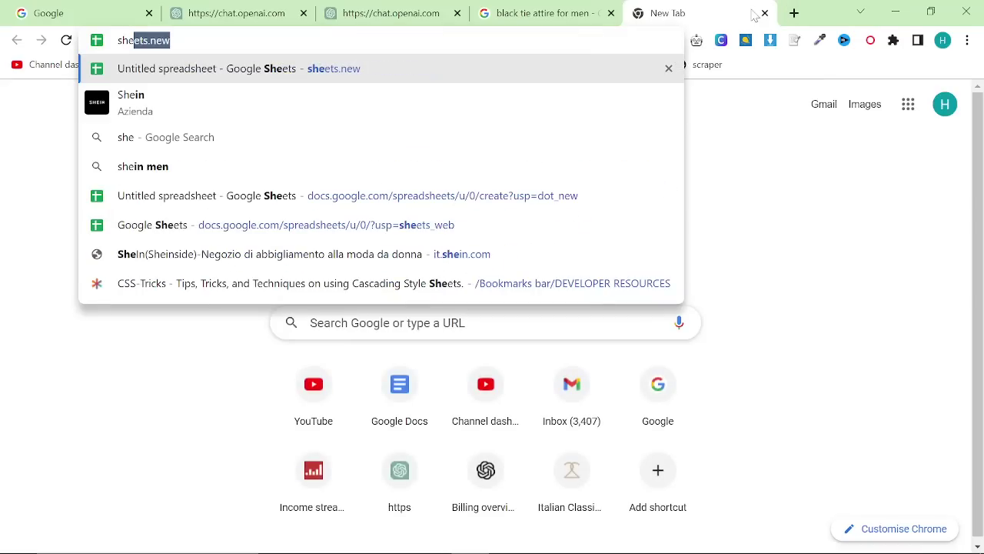
key(Return)
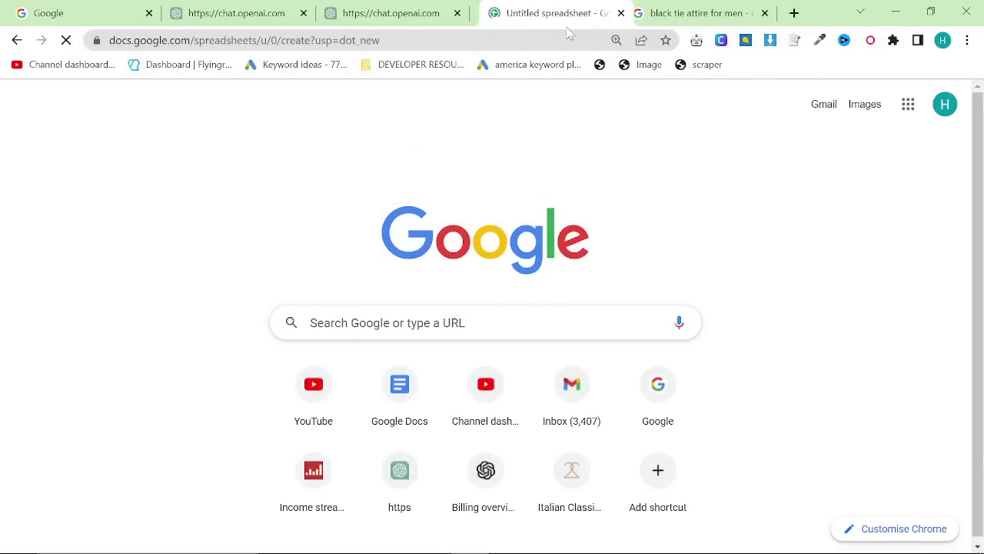
click(28, 108)
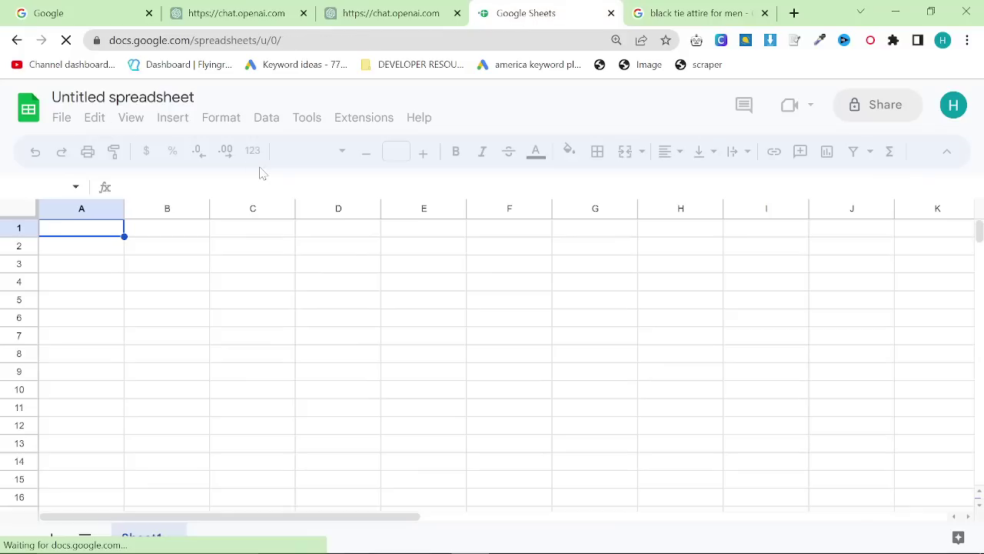
scroll(304, 277, down, 2)
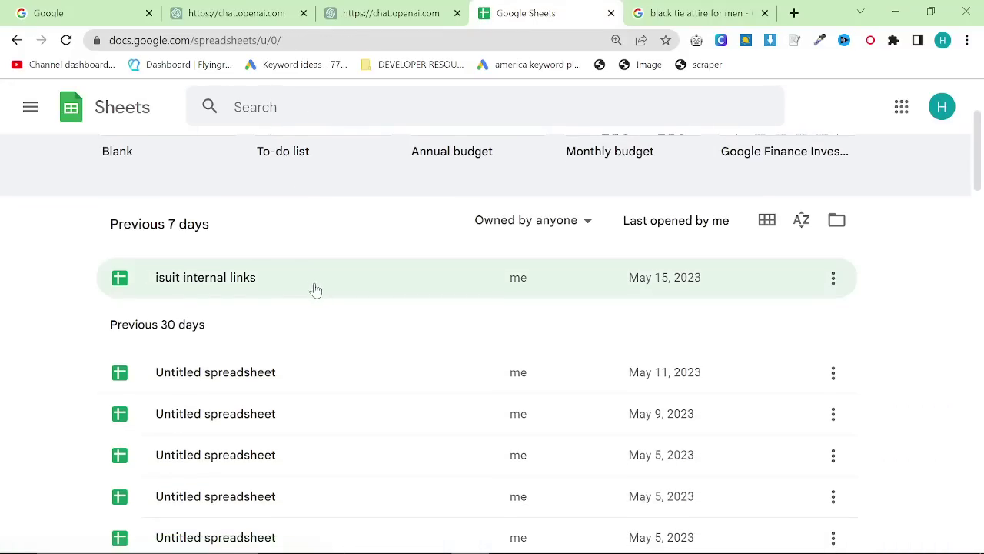
click(298, 290)
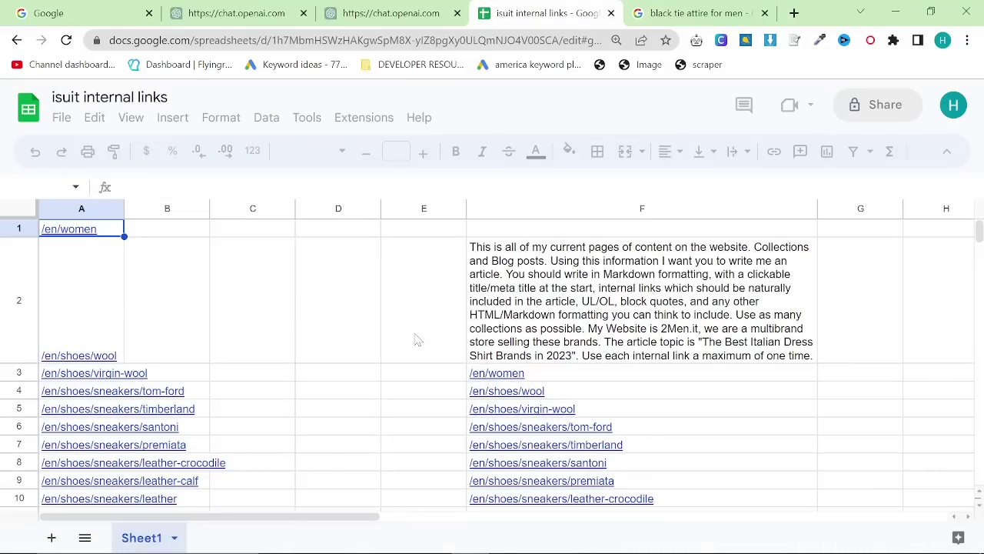
Copy the clothing/sweaters internal links in cells F102:F111, from kiton to brunello-cucinelli
scroll(581, 426, down, 10)
scroll(580, 426, down, 20)
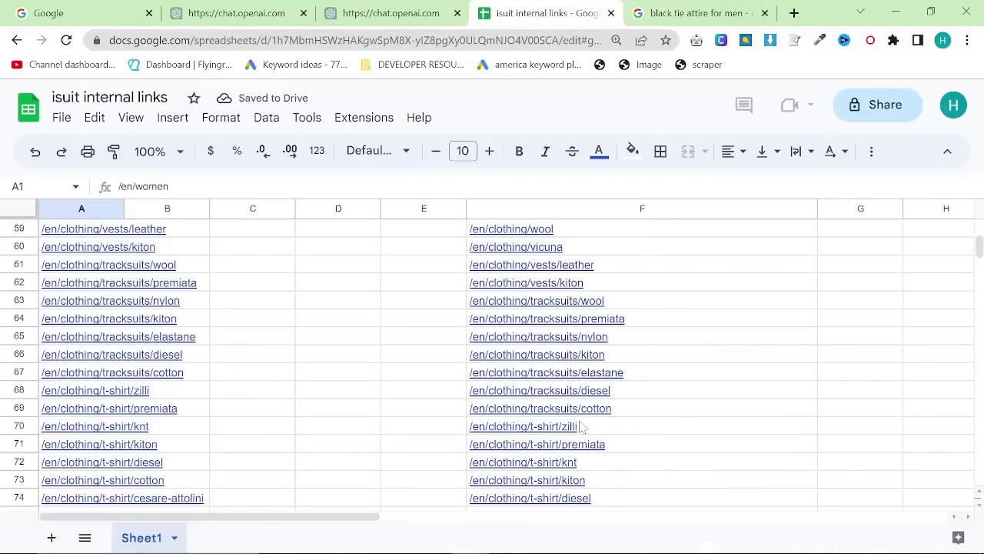
scroll(582, 426, down, 5)
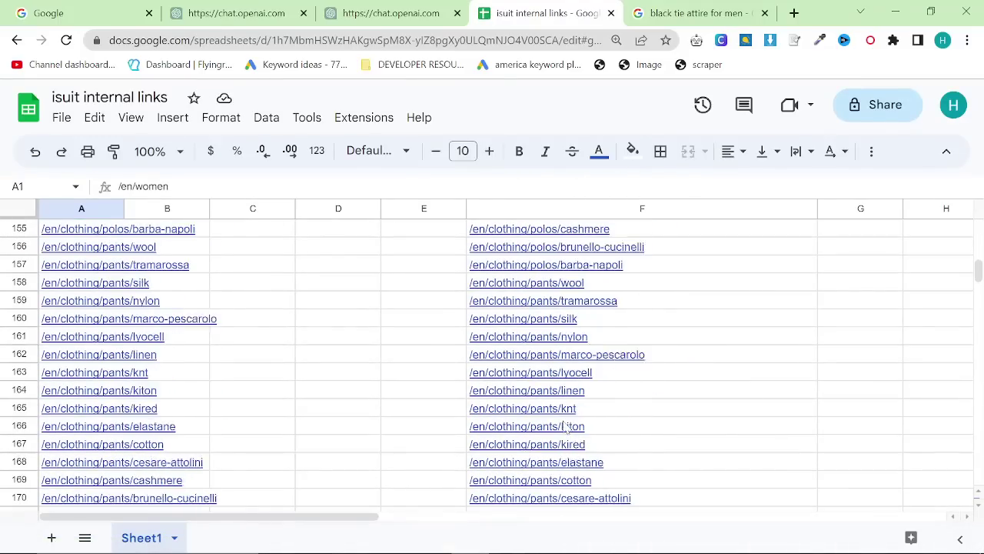
scroll(580, 419, up, 15)
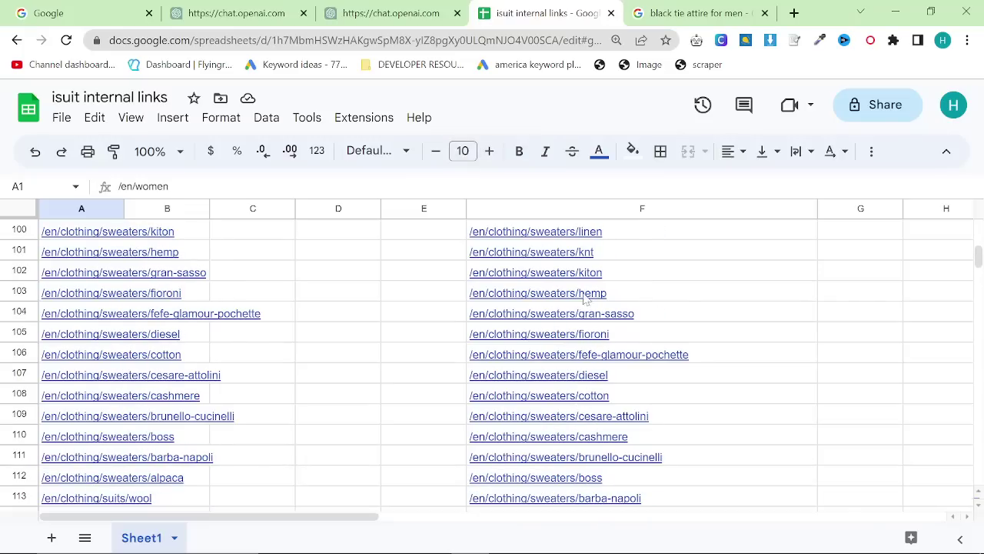
click(585, 273)
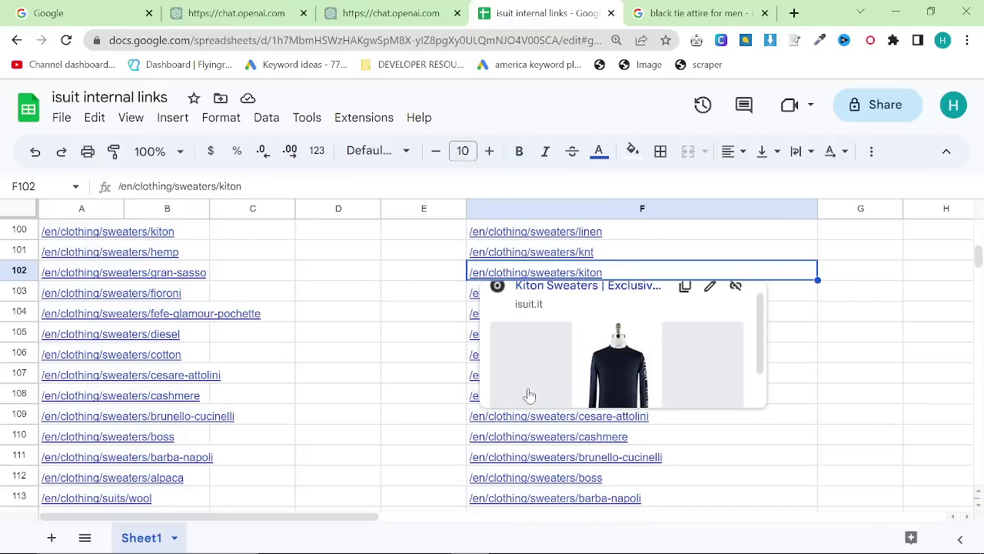
scroll(529, 396, down, 2)
shift+click(574, 458)
key(ctrl+c)
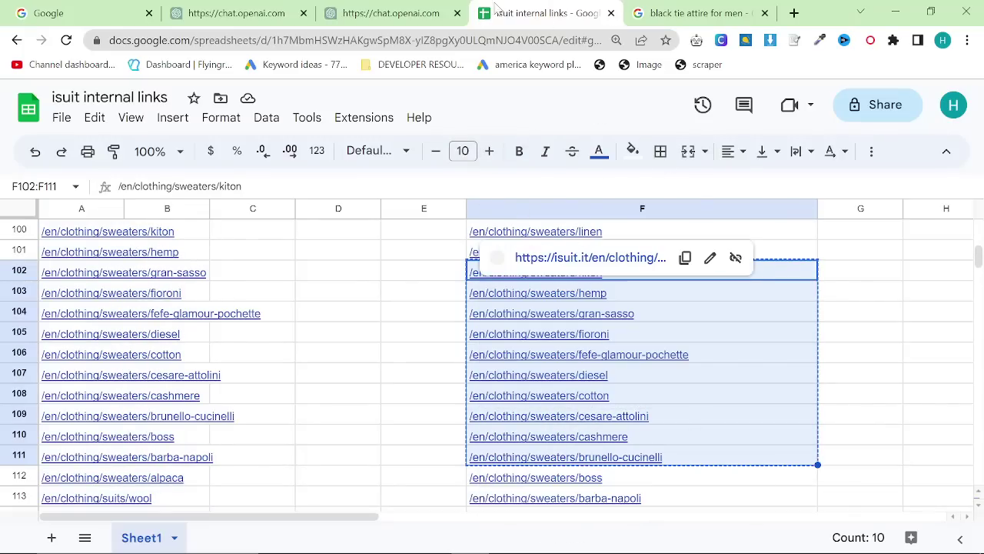
Paste the copied /en/clothing/sweaters links under item 5 of the ChatGPT reply
scroll(571, 427, down, 16)
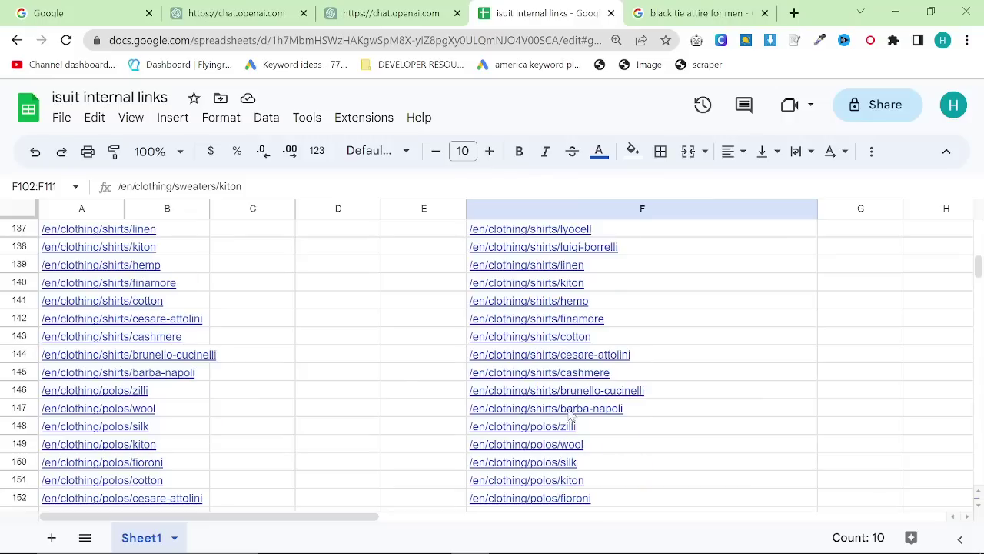
click(405, 10)
key(ctrl+v)
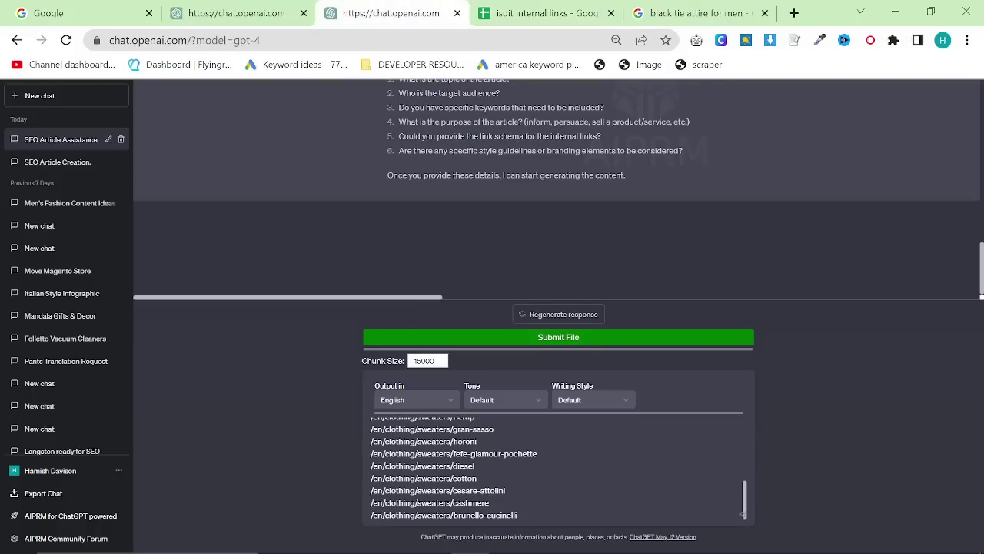
Copy the /en/designers internal links in column F, from zilli to barba-napoli, and paste them under item 5 of the ChatGPT reply
click(542, 13)
scroll(615, 346, down, 4)
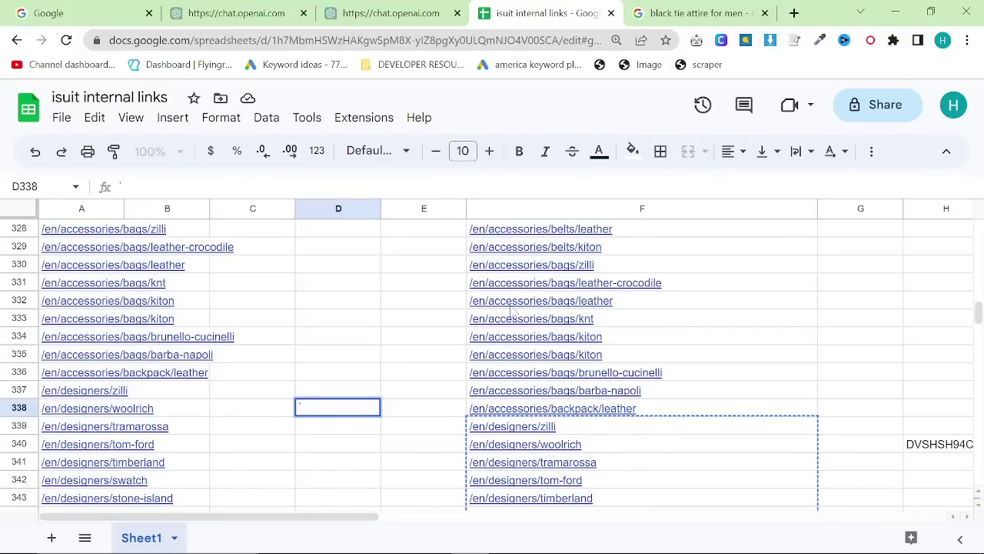
click(396, 12)
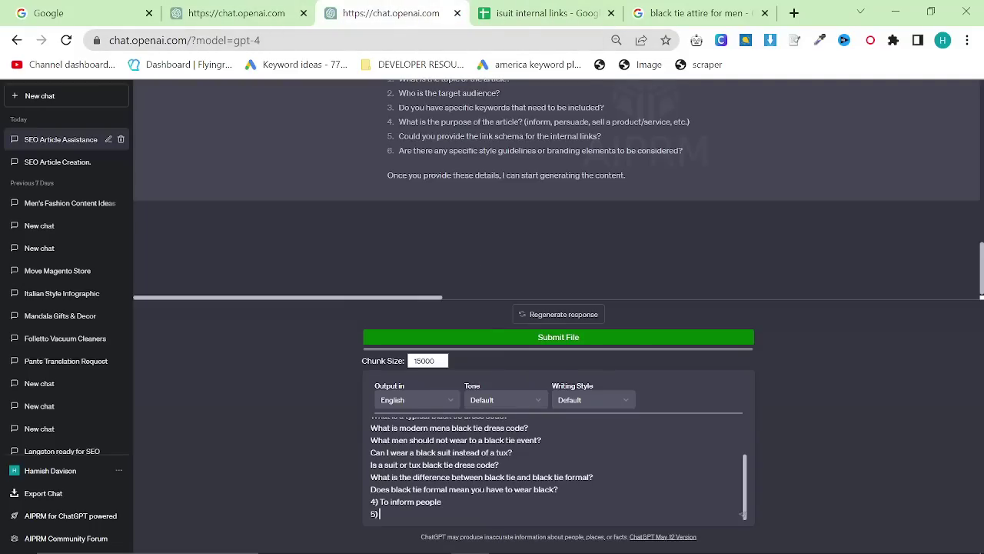
key(ctrl+v)
Add "6) Our website is IsuiT.it and we are a multibrand store selling around the world." and send the reply
key(shift+Return)
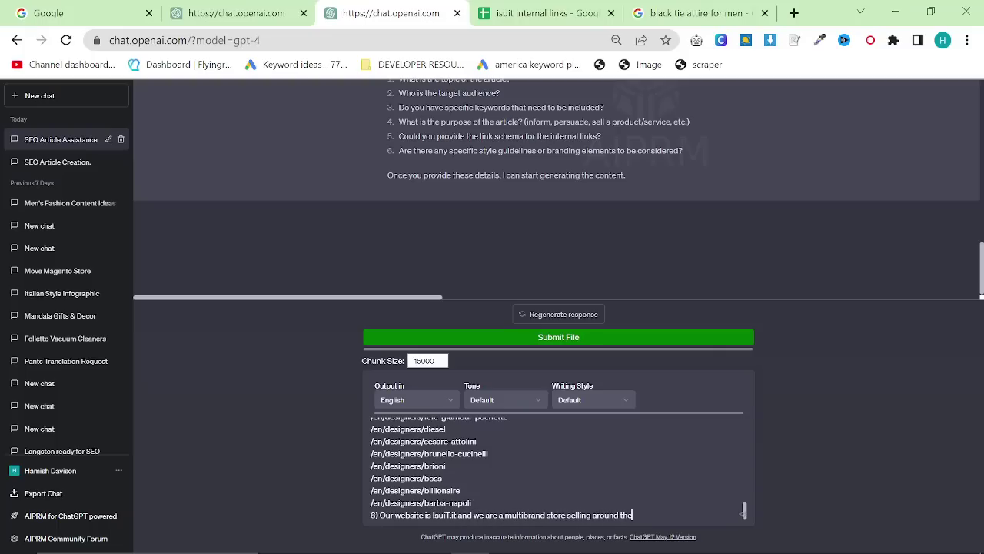
key(ctrl+a)
scroll(557, 469, up, 15)
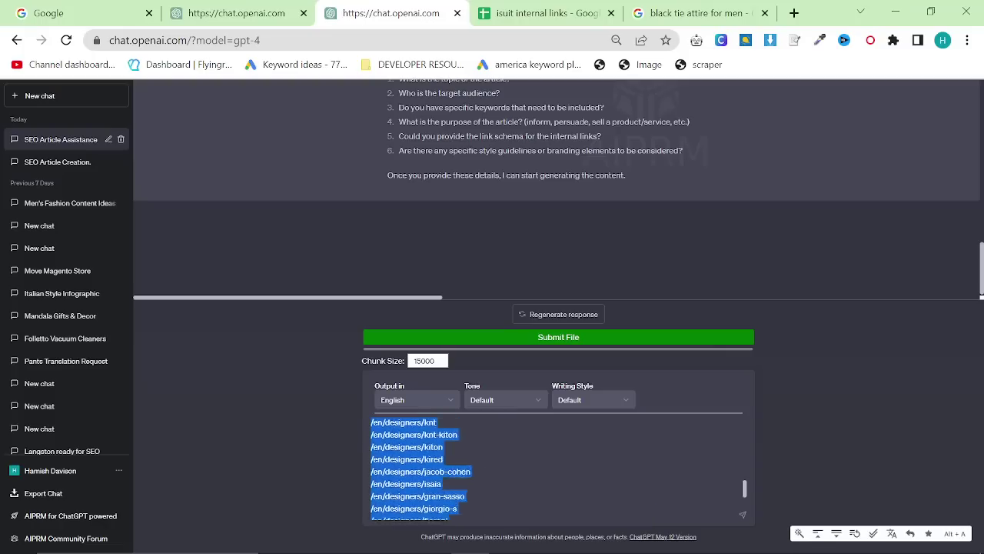
click(594, 483)
key(Return)
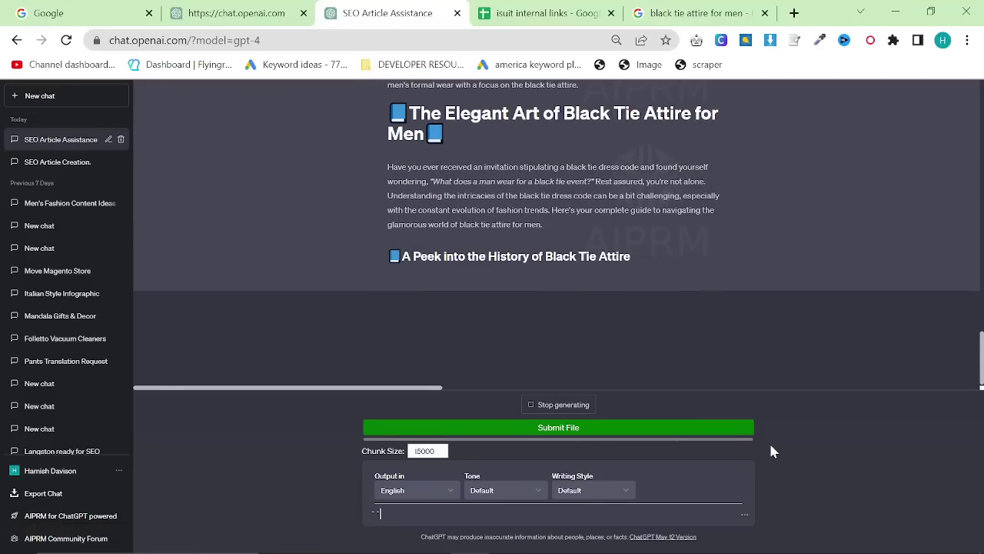
Examine the generated article's title, introduction and section on the history of black tie attire
scroll(771, 451, up, 1)
scroll(709, 297, up, 1)
scroll(708, 296, down, 1)
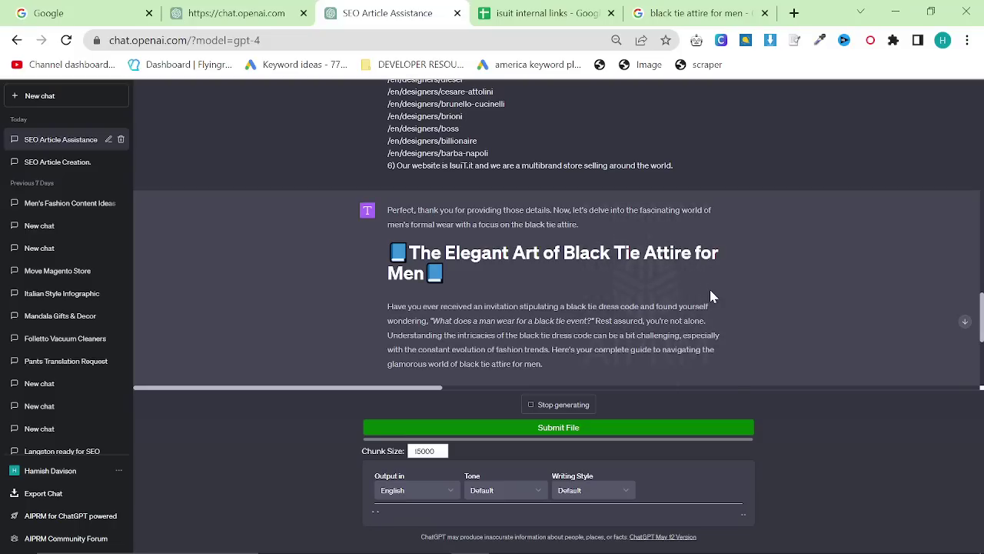
drag(445, 274, 387, 252)
click(383, 252)
scroll(388, 220, down, 3)
drag(388, 84, 662, 189)
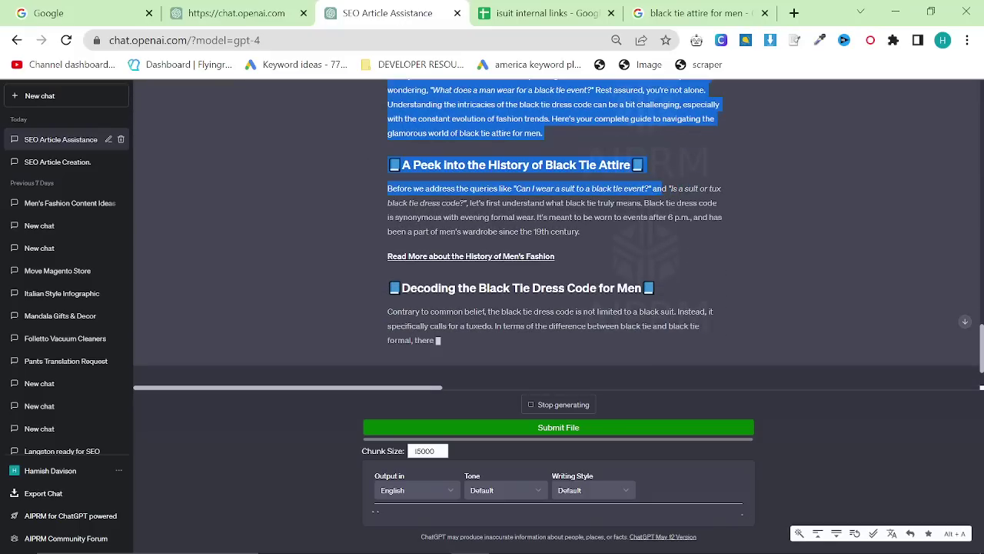
click(470, 205)
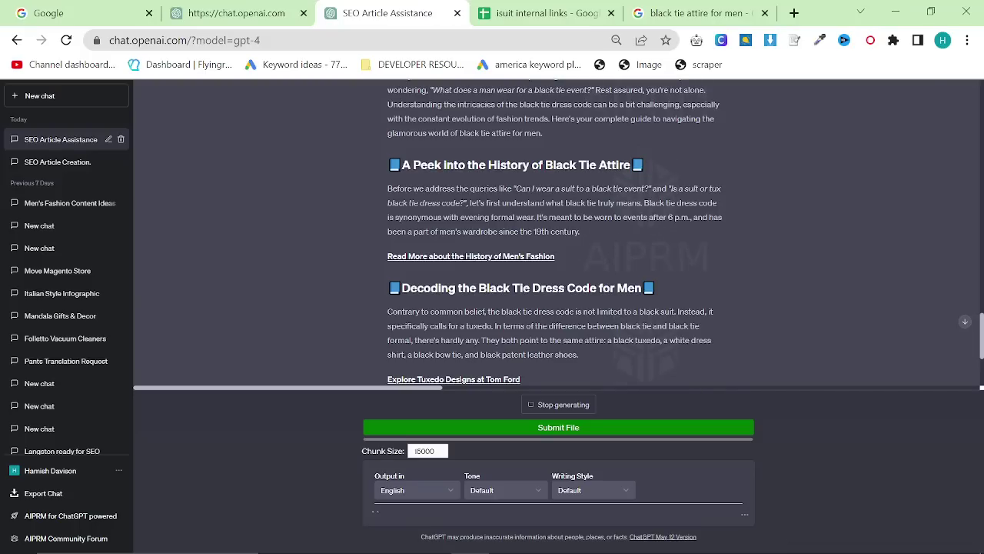
Review the article's section headings, answered questions and internal links from the title down to the concluding section
scroll(487, 318, up, 3)
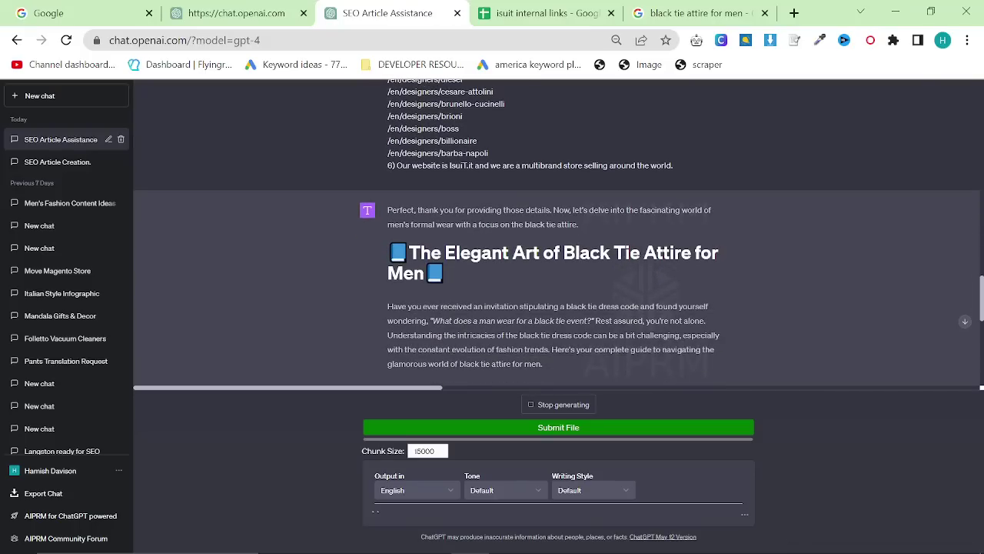
drag(410, 253, 490, 270)
scroll(466, 270, down, 2)
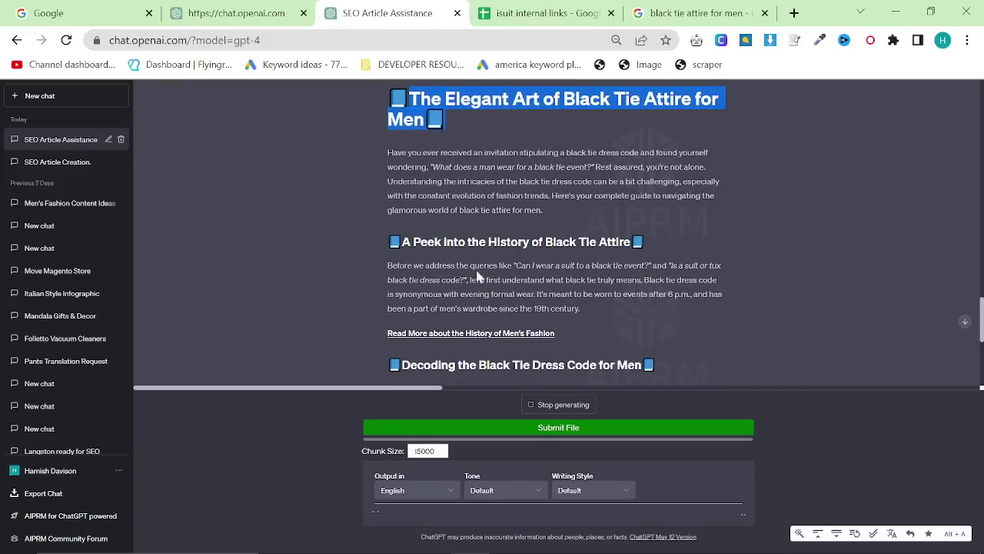
scroll(546, 265, down, 6)
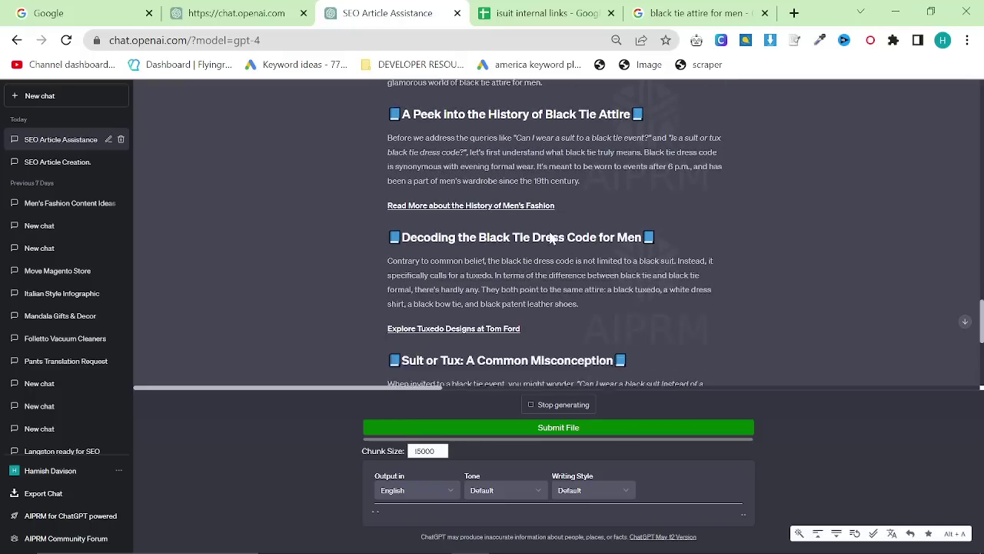
scroll(546, 285, up, 1)
scroll(542, 300, up, 3)
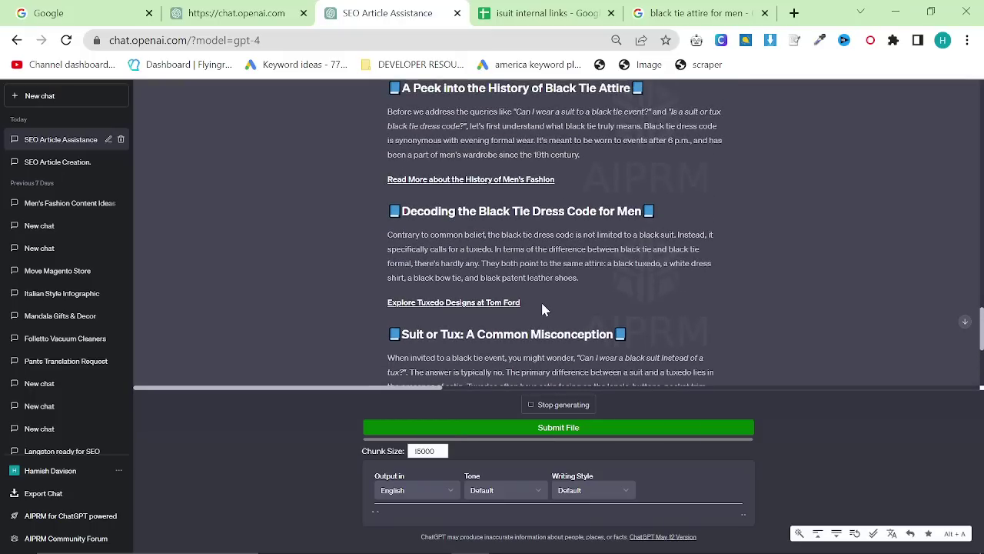
scroll(507, 234, up, 1)
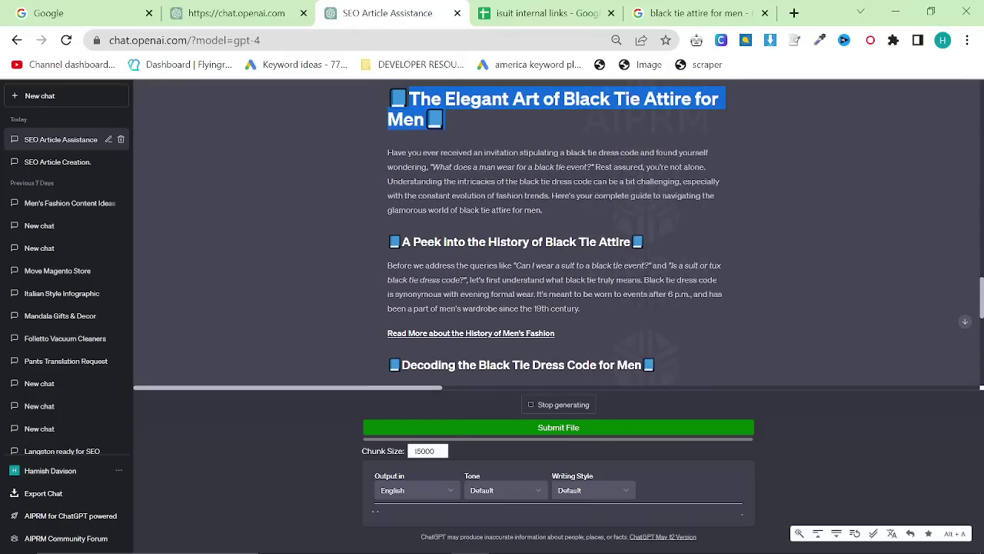
scroll(489, 276, down, 5)
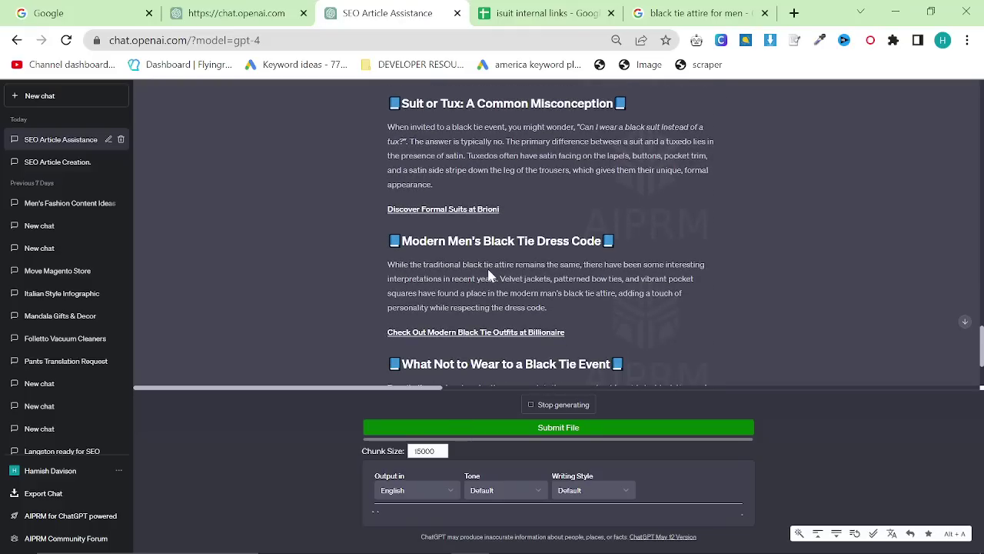
scroll(487, 268, down, 2)
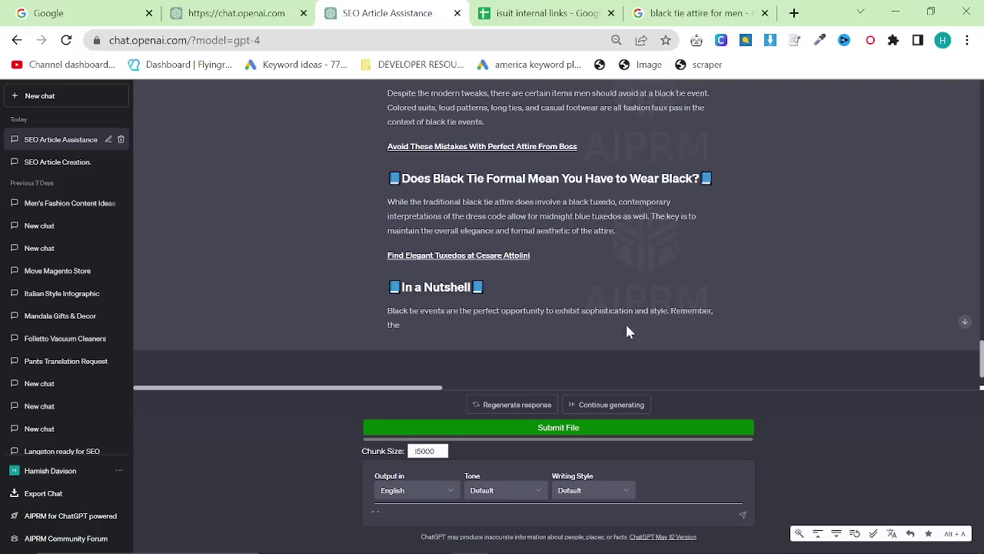
Continue generating the cut-off article and select it from its title to the closing "Happy dressing!" line
click(617, 405)
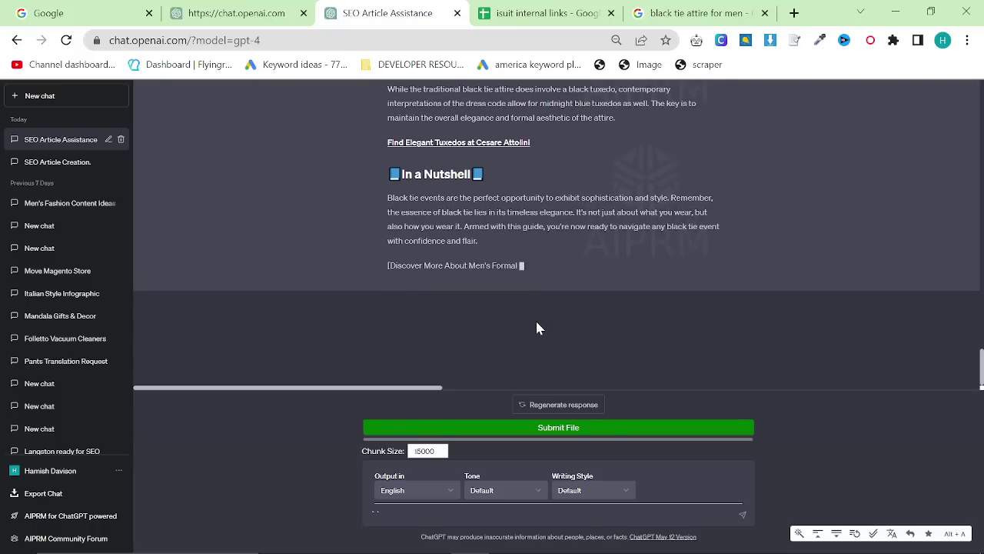
scroll(537, 323, up, 6)
scroll(530, 313, down, 9)
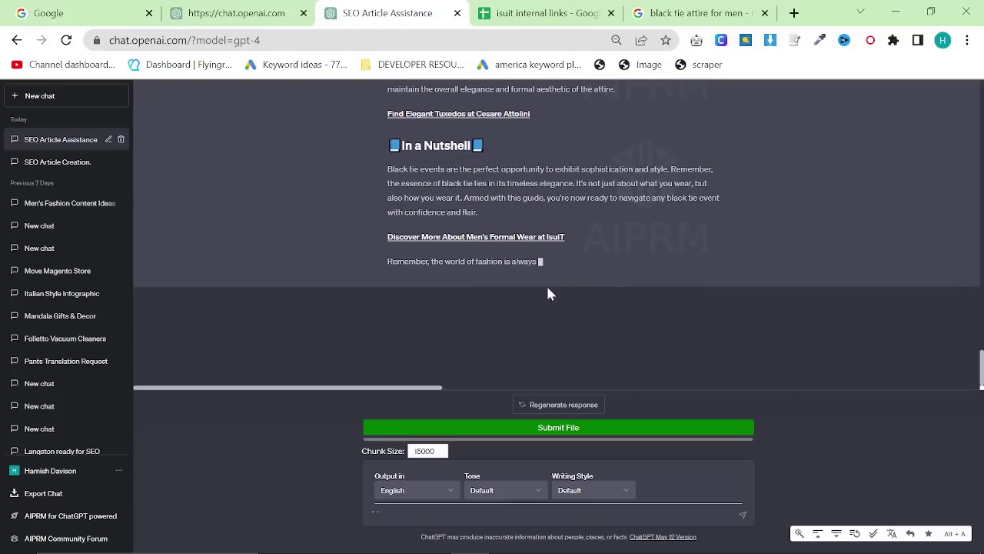
scroll(533, 289, up, 10)
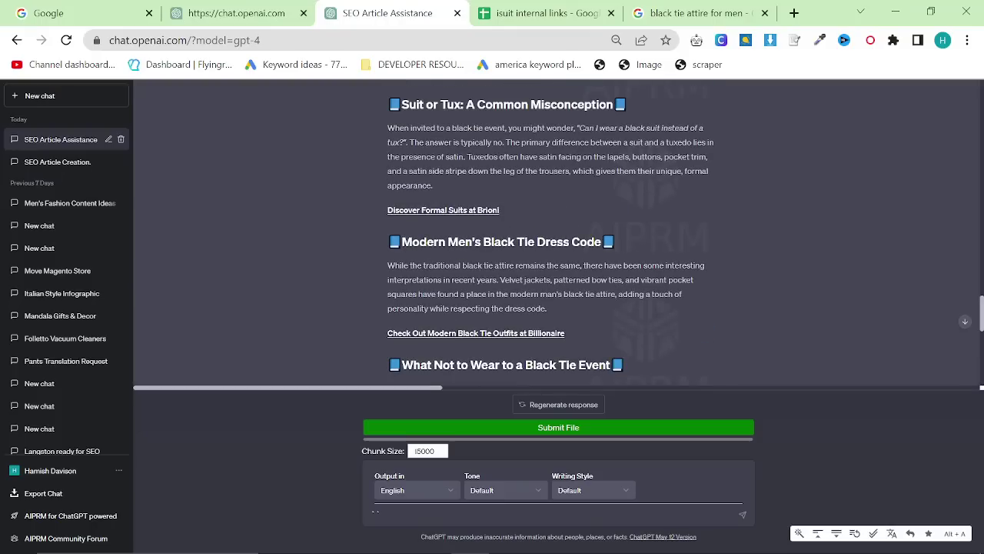
scroll(428, 187, up, 3)
drag(389, 175, 591, 321)
scroll(588, 307, down, 7)
Try to create a blank Google Docs document in place of the search results and reload it
click(695, 13)
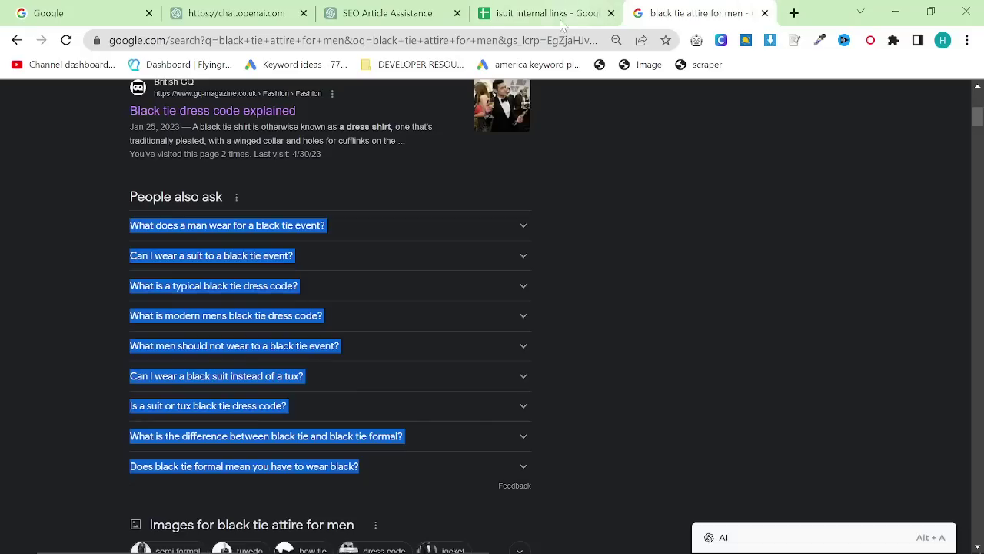
click(542, 13)
click(695, 13)
click(579, 40)
text(doc)
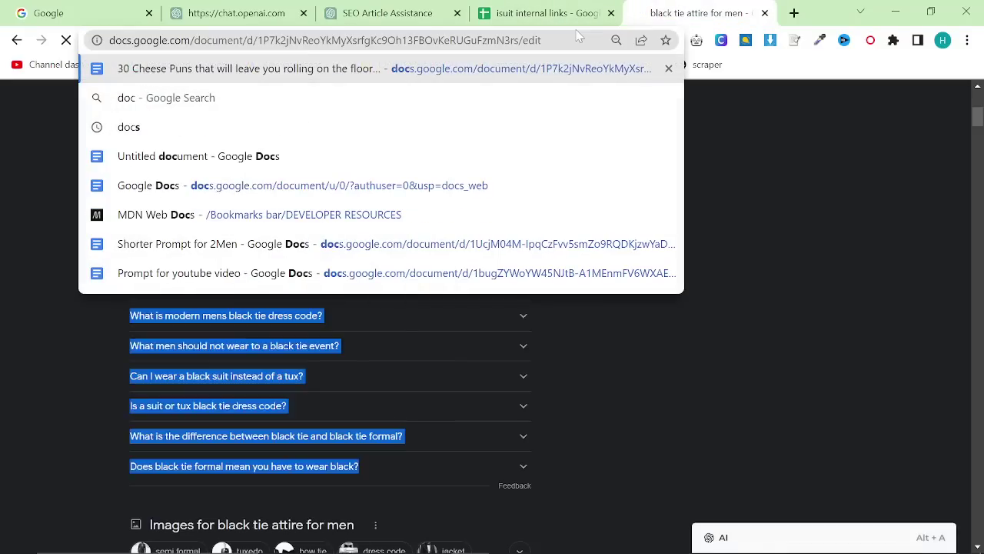
key(Return)
click(87, 112)
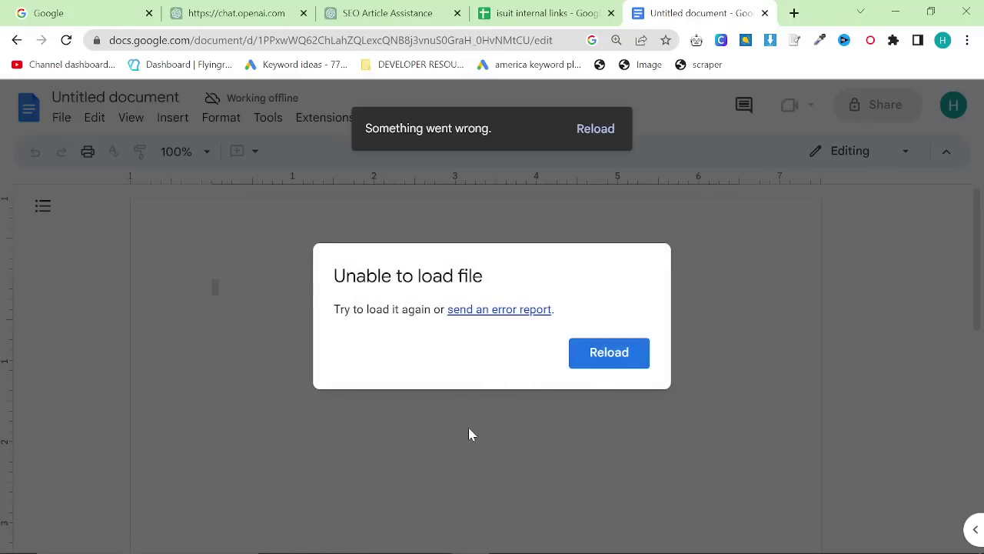
click(605, 354)
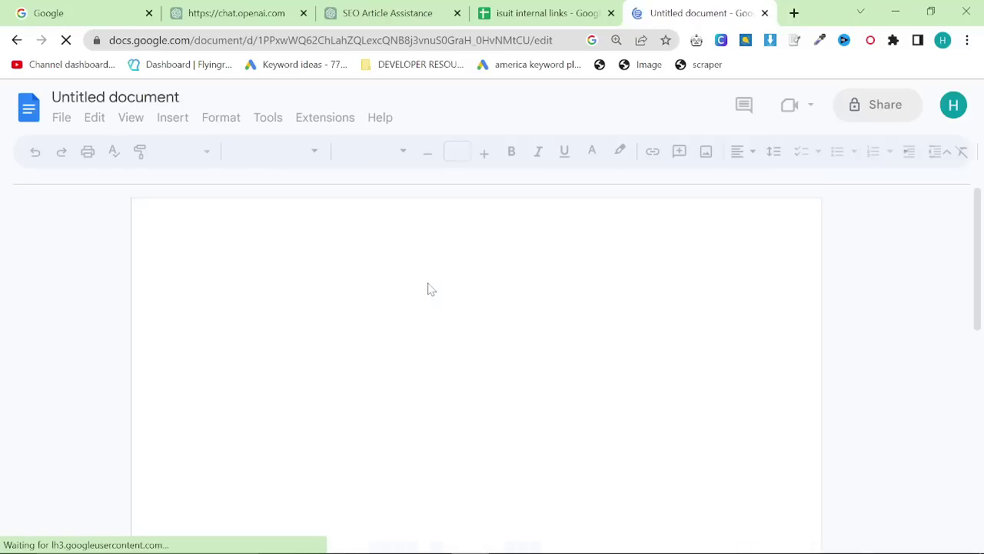
Copy the complete ChatGPT article response and paste it into an untitled Notepad file
click(407, 14)
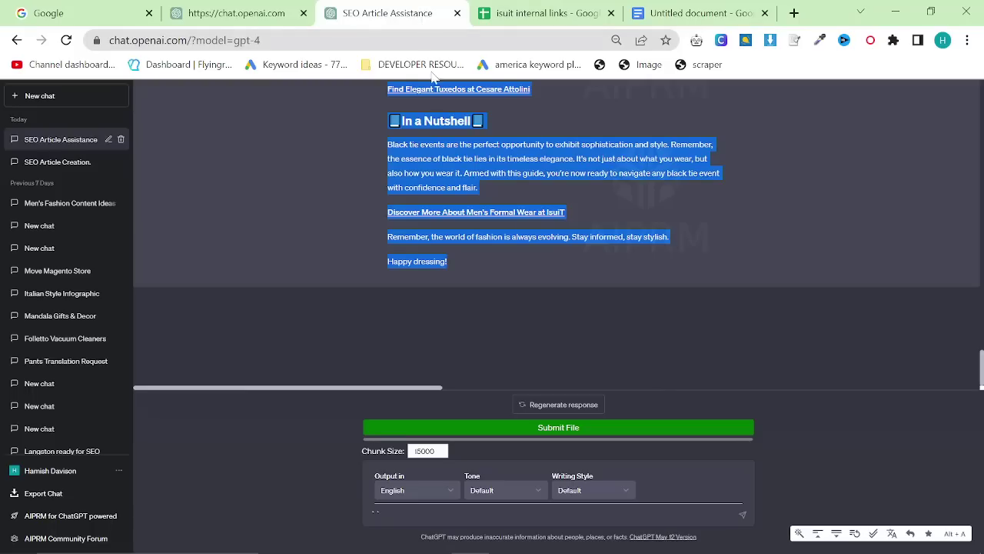
scroll(737, 213, up, 10)
click(737, 213)
scroll(736, 218, up, 5)
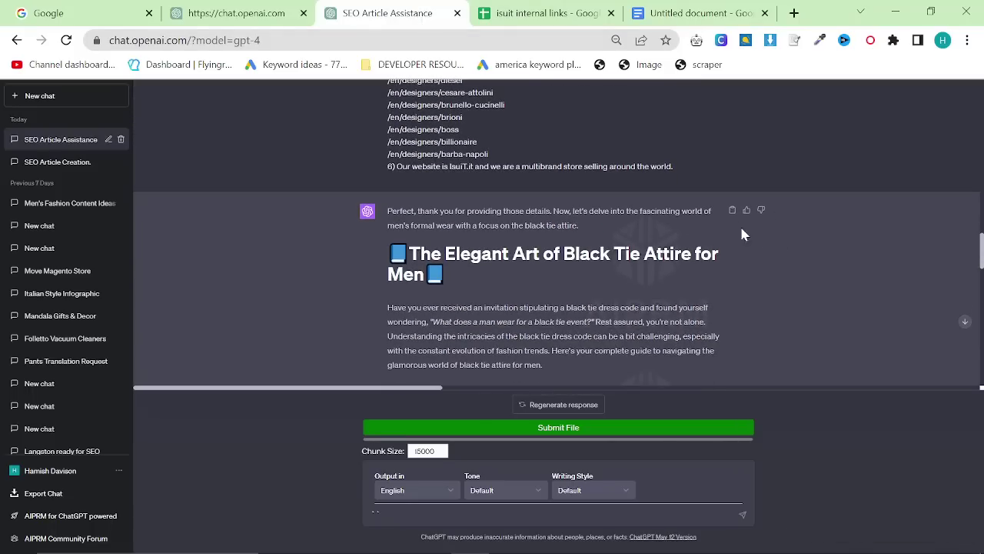
click(696, 13)
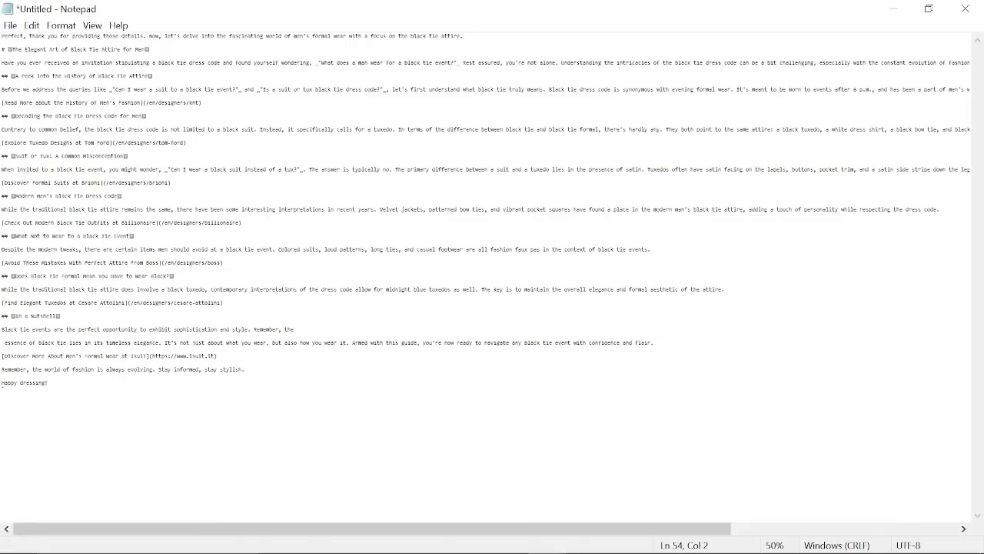
Return to the SEO Article Assistance chat and copy the complete article response again
key(alt+Tab)
click(374, 224)
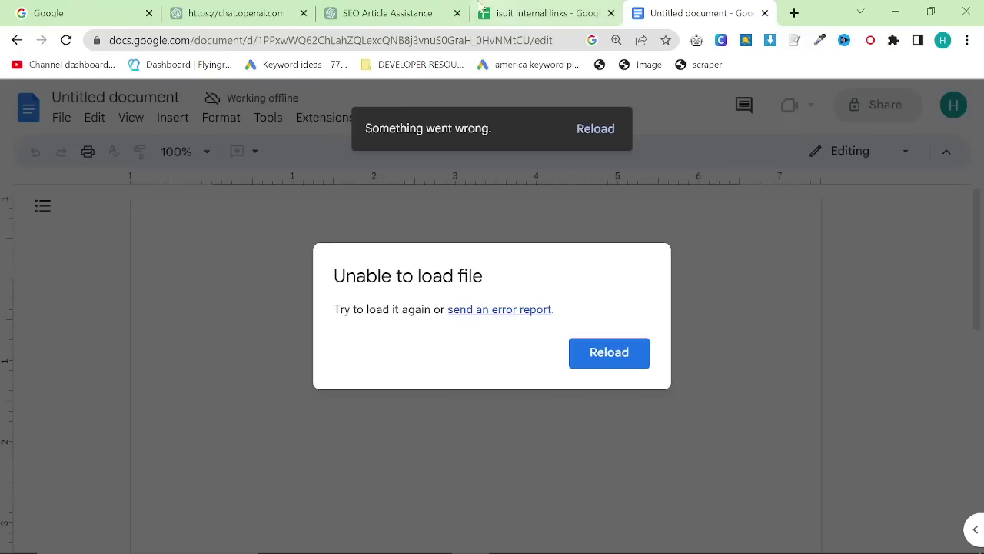
click(397, 13)
scroll(738, 248, up, 2)
scroll(740, 250, down, 2)
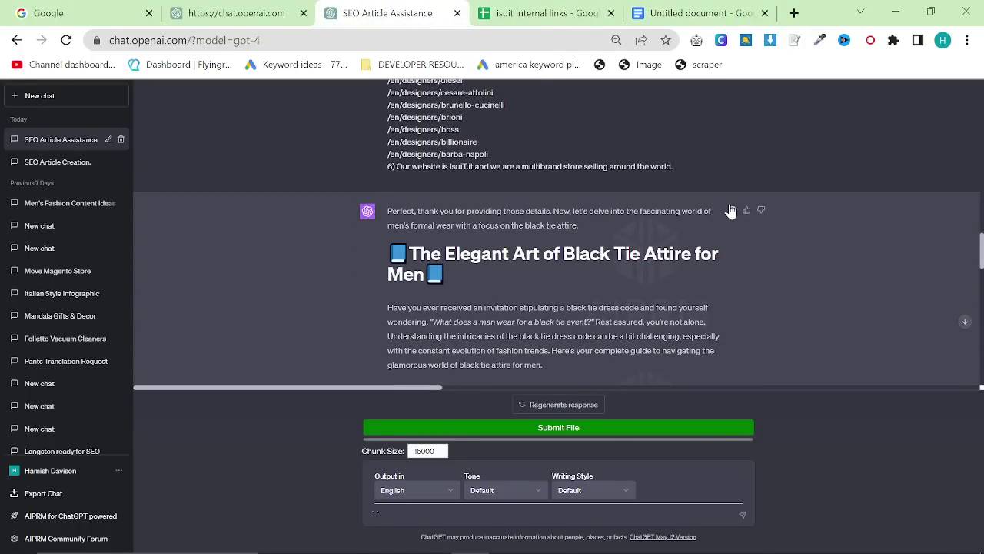
click(731, 213)
Switch to Notepad and examine the Markdown headings and internal link paths in the pasted article
key(alt+Tab)
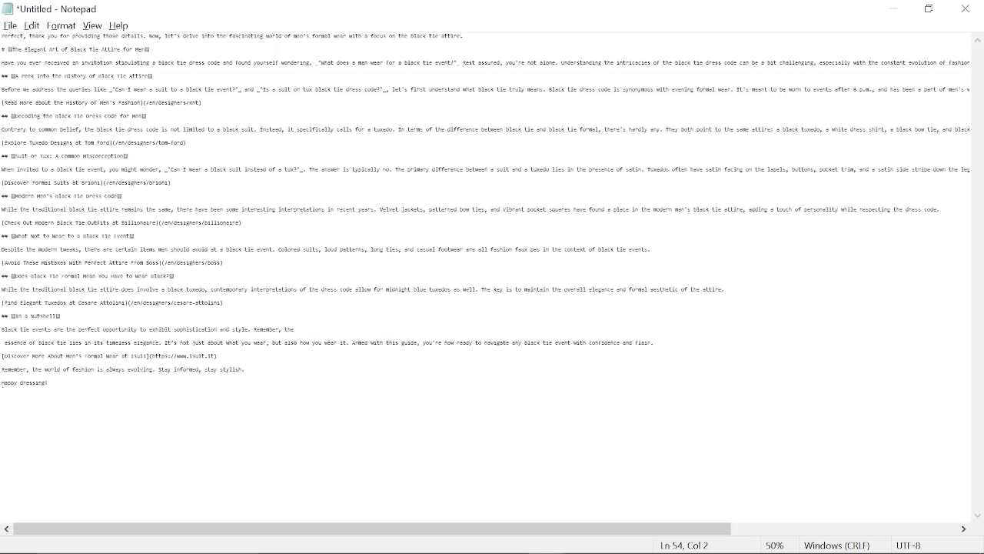
scroll(486, 277, up, 4)
drag(2, 63, 276, 63)
scroll(275, 63, down, 3)
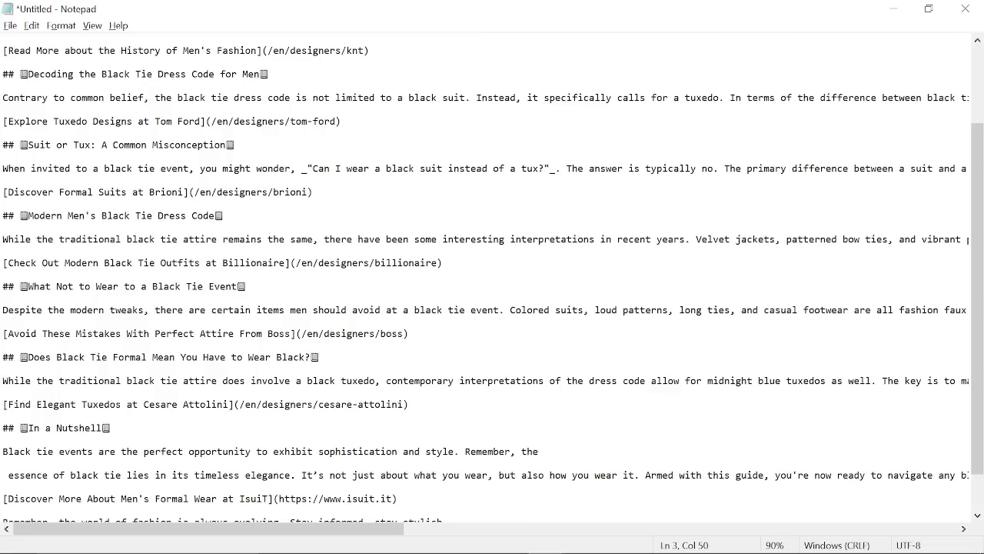
scroll(492, 277, down, 1)
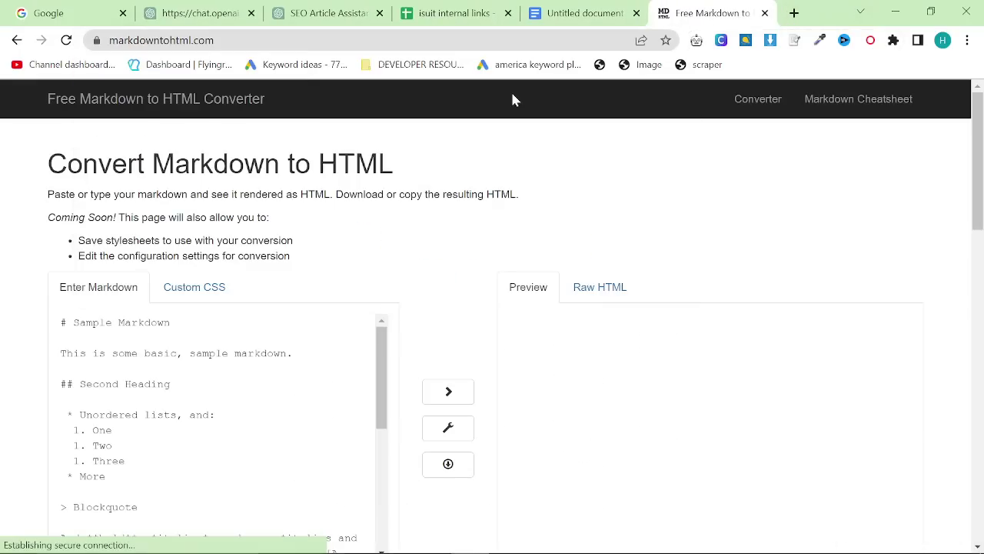
Replace the sample Markdown in the Free Markdown to HTML Converter with the copied black tie article
scroll(302, 266, down, 1)
click(302, 266)
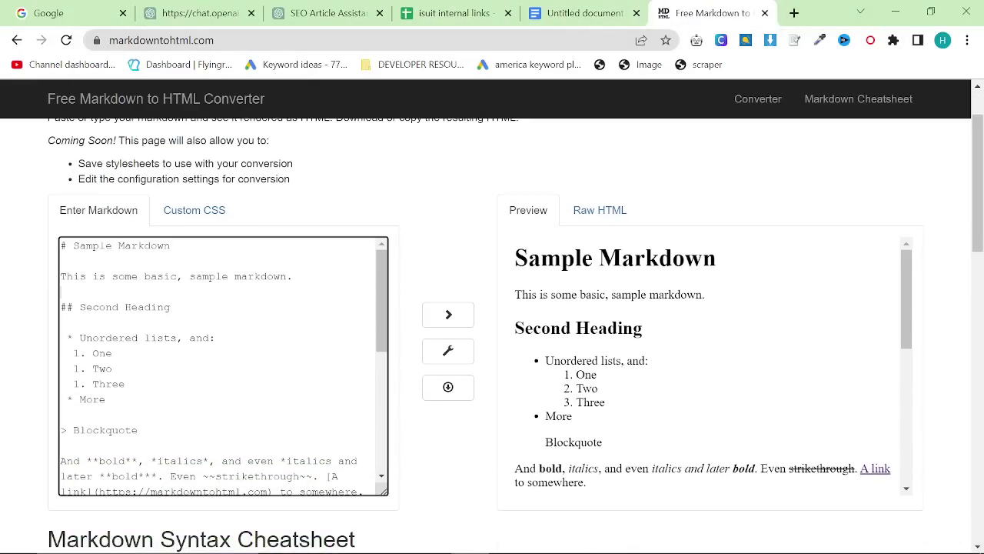
key(ctrl+a)
key(ctrl+v)
scroll(223, 366, up, 15)
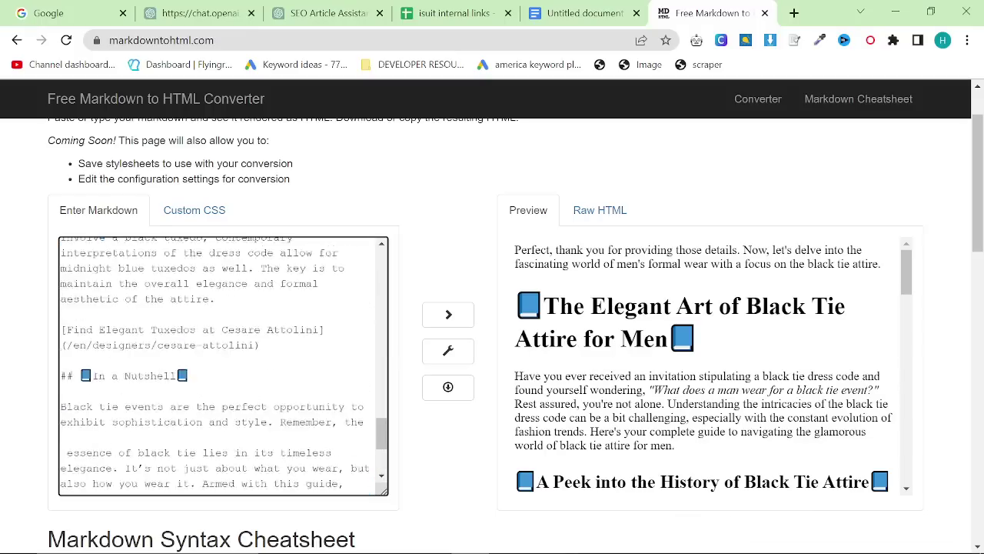
click(660, 361)
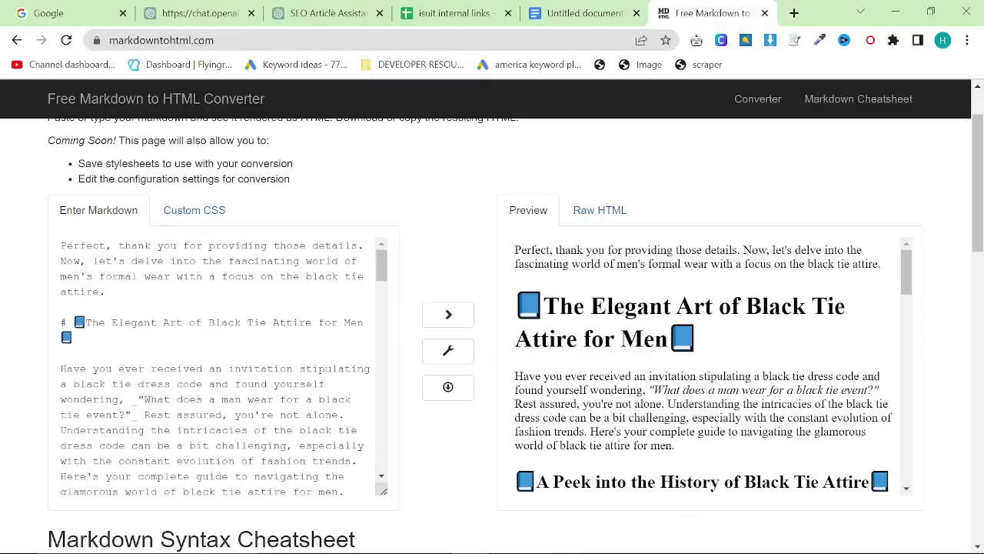
Remove the book emojis around the article title and the "A Peek into the History of Black Tie Attire" heading in the Markdown
click(87, 322)
key(BackSpace)
click(364, 323)
key(BackSpace)
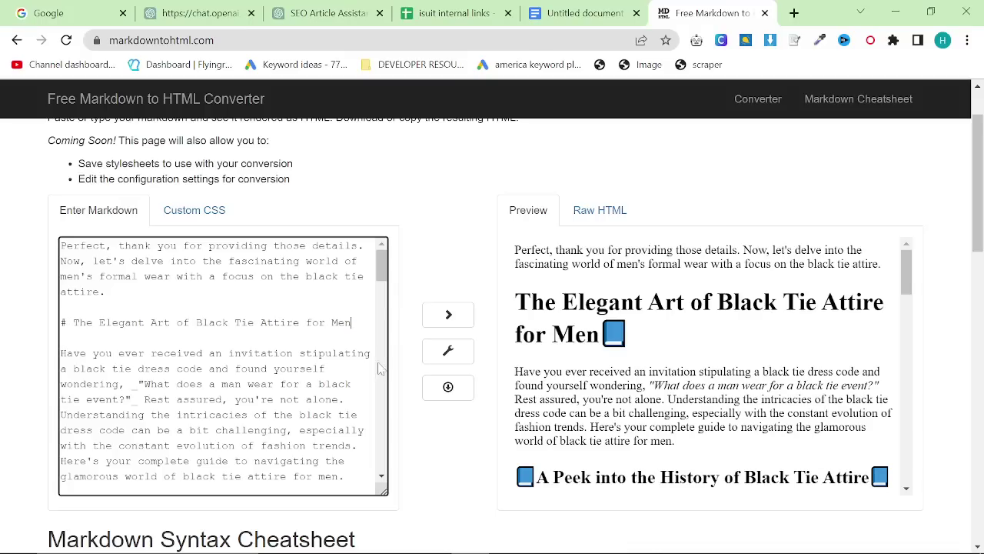
scroll(371, 367, down, 3)
click(92, 276)
key(BackSpace)
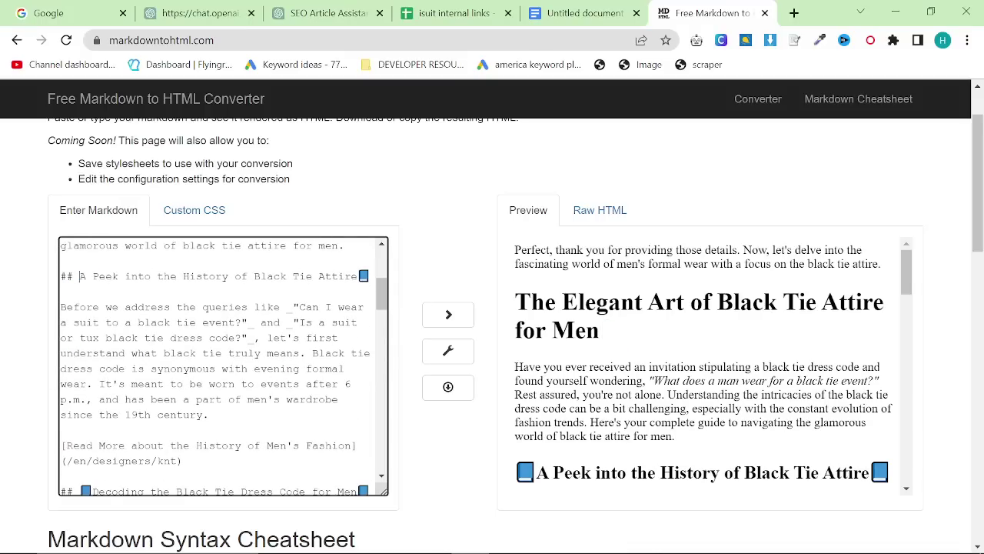
key(End)
key(BackSpace)
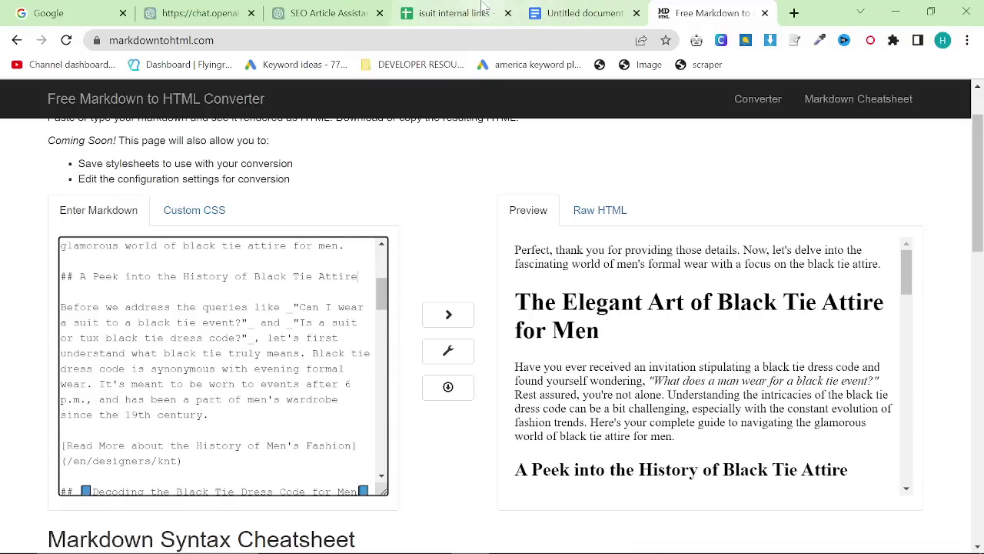
Copy the formatted article from the SEO Article Assistance chat and paste it into a new Google Docs document
click(330, 13)
drag(387, 211, 568, 329)
scroll(568, 329, down, 15)
click(483, 6)
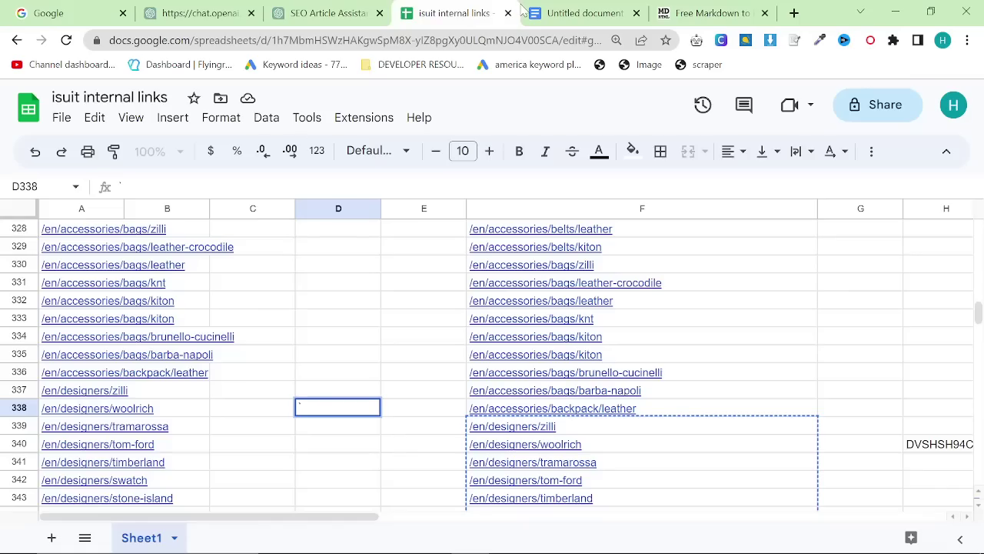
click(543, 15)
key(F5)
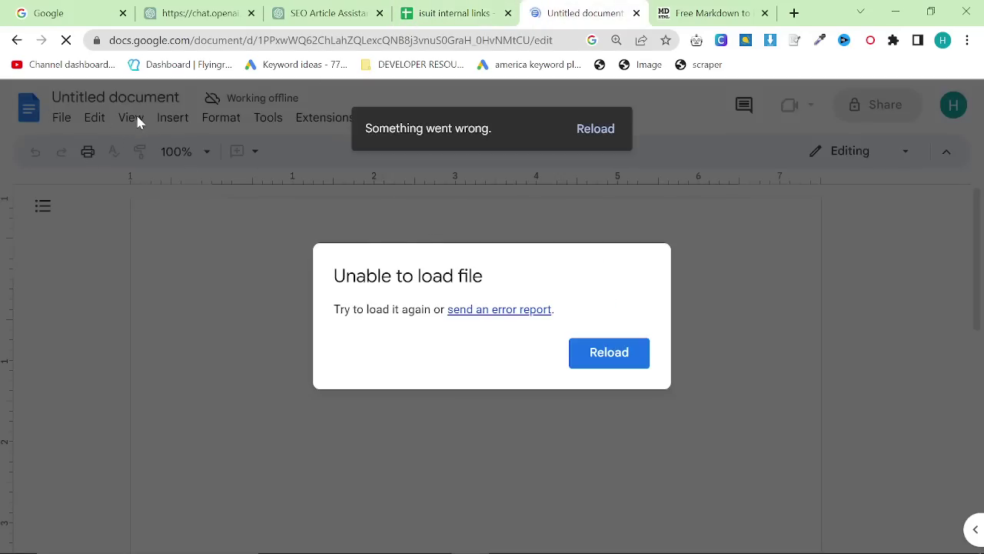
middle_click(29, 107)
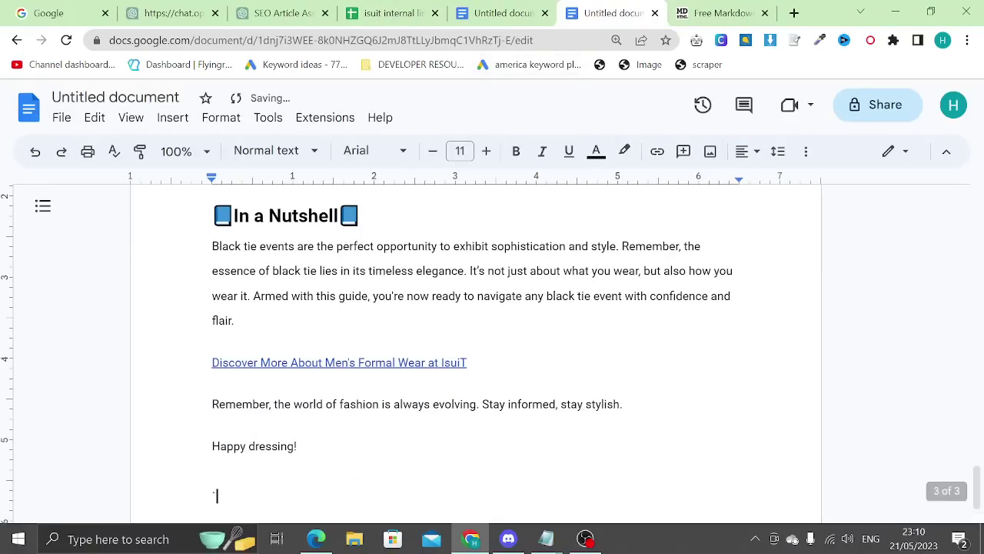
Review the pasted article from its beginning and open the "Read More about the History of Men's Fashion" link
key(ctrl+Home)
scroll(492, 369, down, 6)
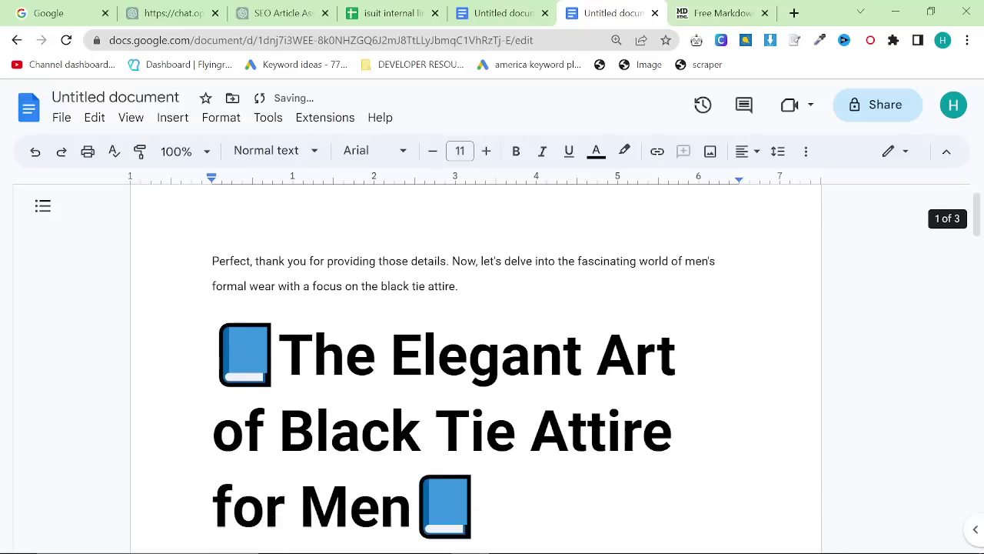
scroll(492, 369, down, 1)
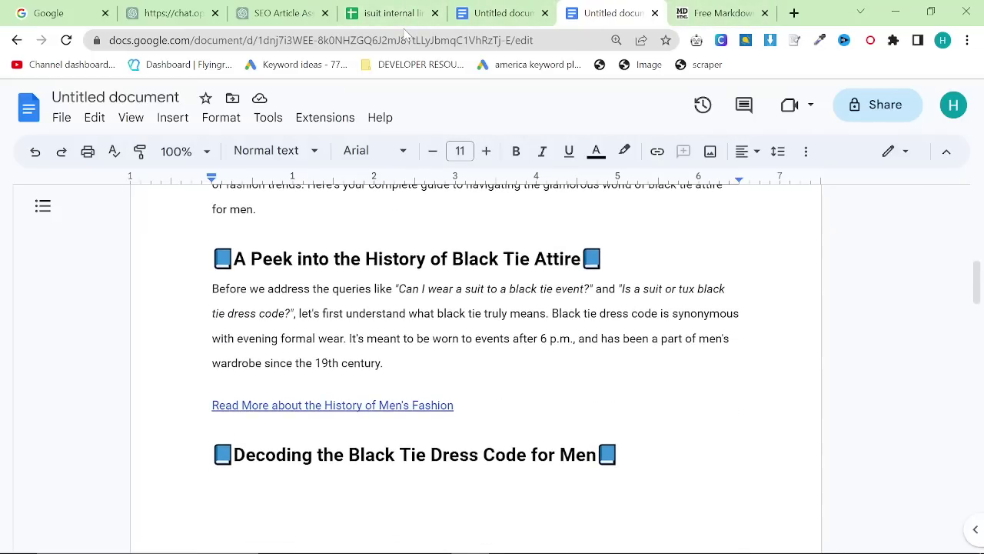
click(378, 405)
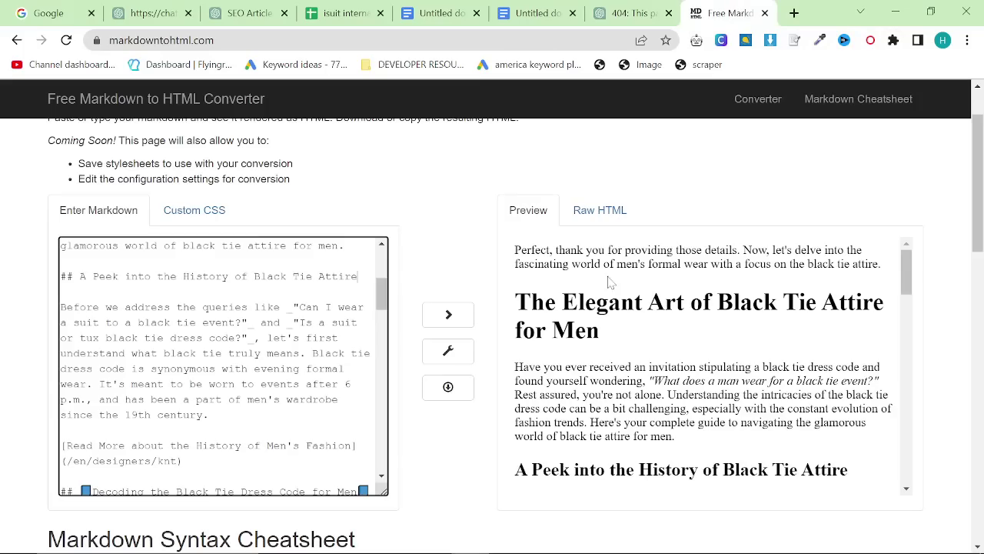
Copy the complete article response from the chat again and replace all of the Markdown in the converter with it
click(606, 302)
scroll(606, 307, down, 3)
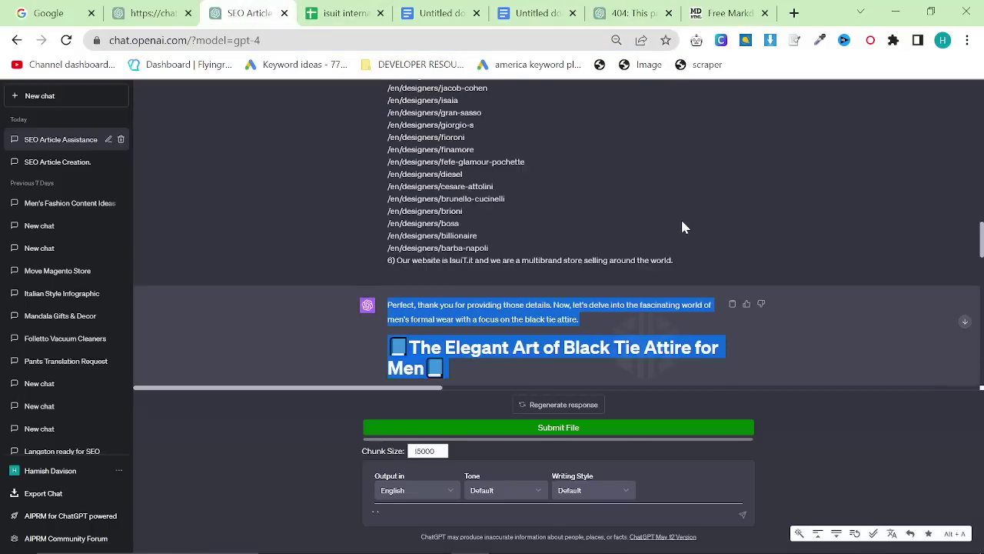
click(732, 286)
click(723, 13)
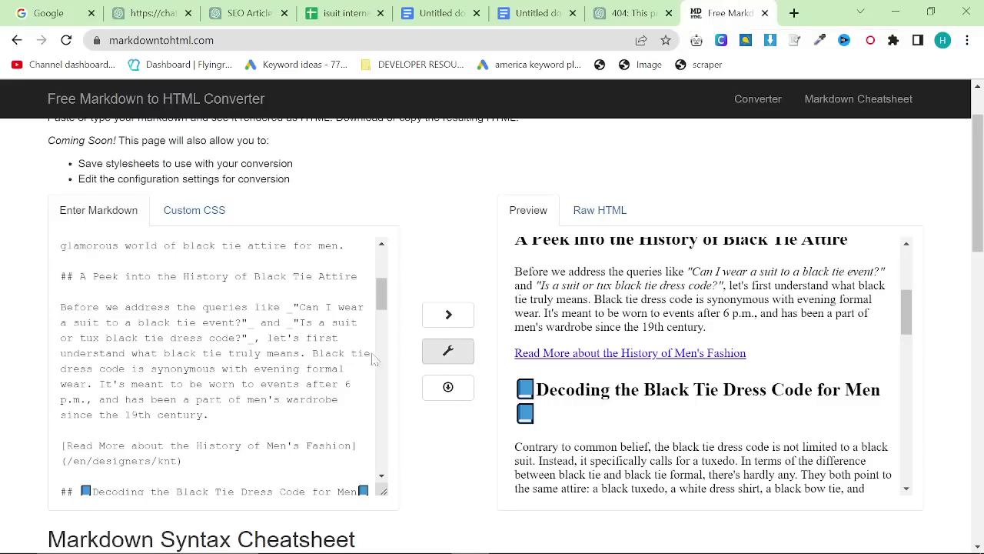
click(230, 361)
key(ctrl+a)
key(ctrl+v)
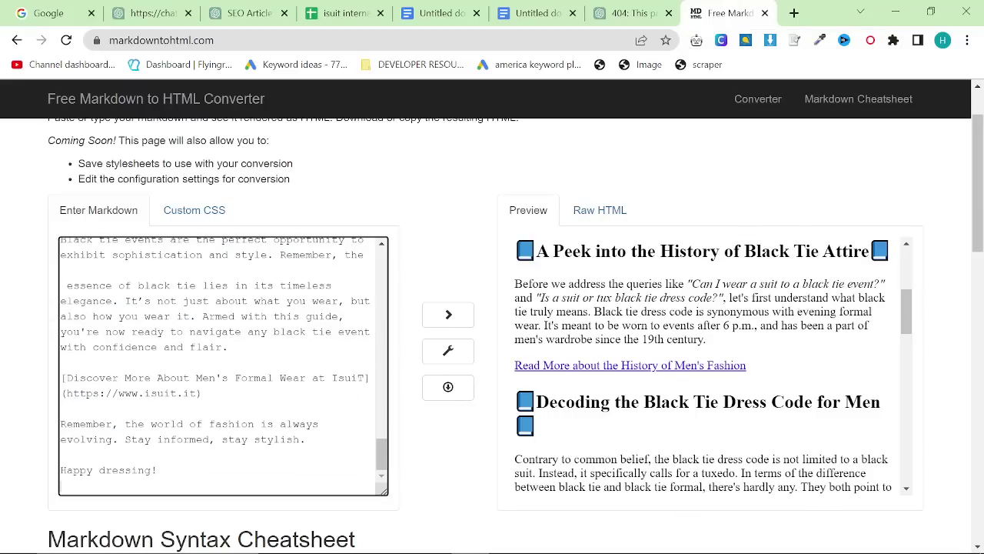
Examine the internal link path of the "Find Elegant Tuxedos at Cesare Attolini" link in the Markdown
scroll(223, 365, up, 5)
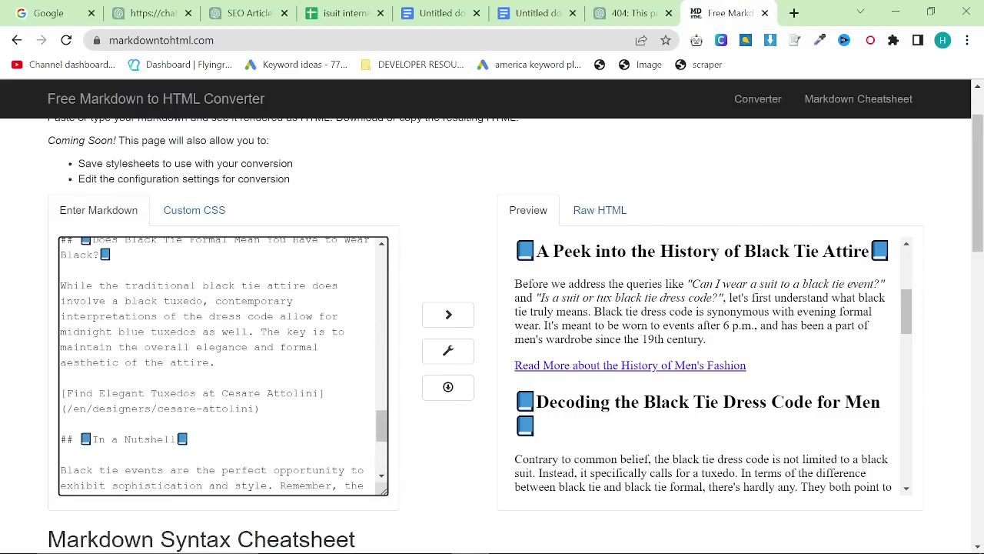
drag(66, 408, 249, 408)
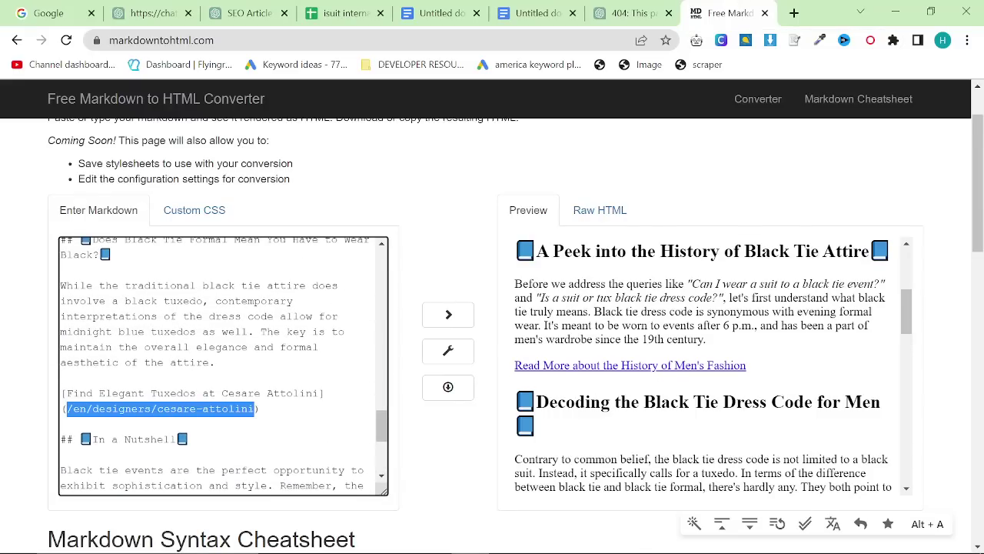
click(255, 408)
Show the article's raw HTML, select all of it and examine its headings and link tags
click(625, 217)
click(669, 315)
key(ctrl+a)
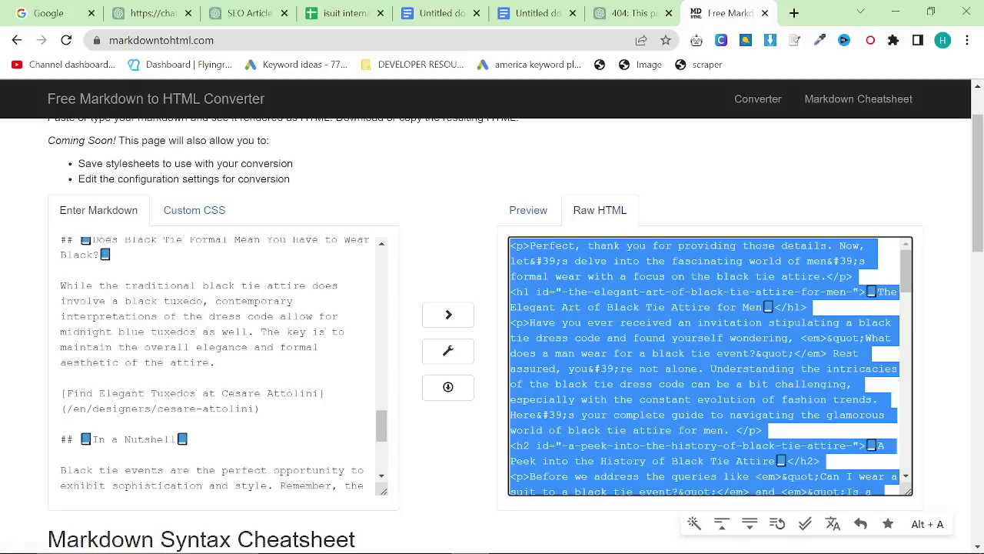
scroll(711, 366, down, 5)
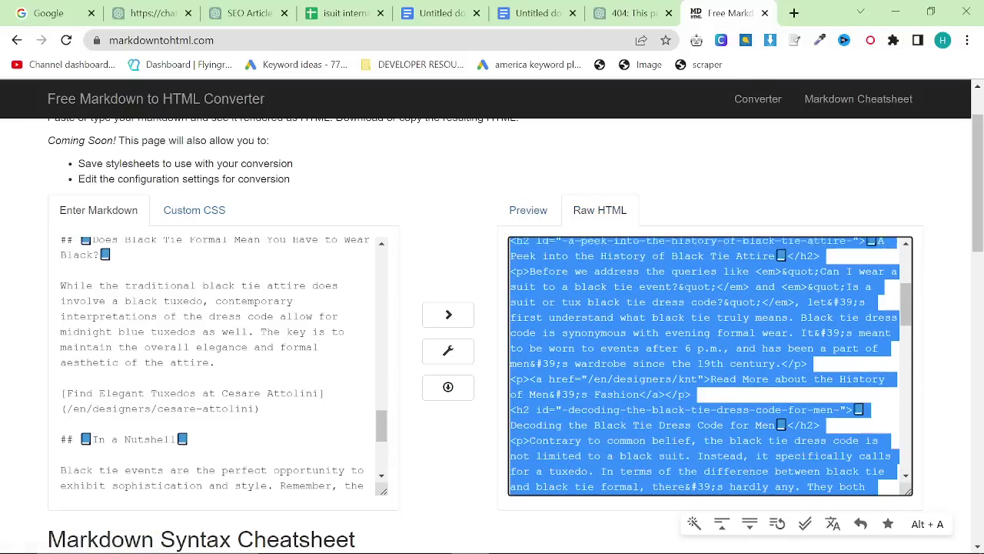
scroll(711, 366, down, 3)
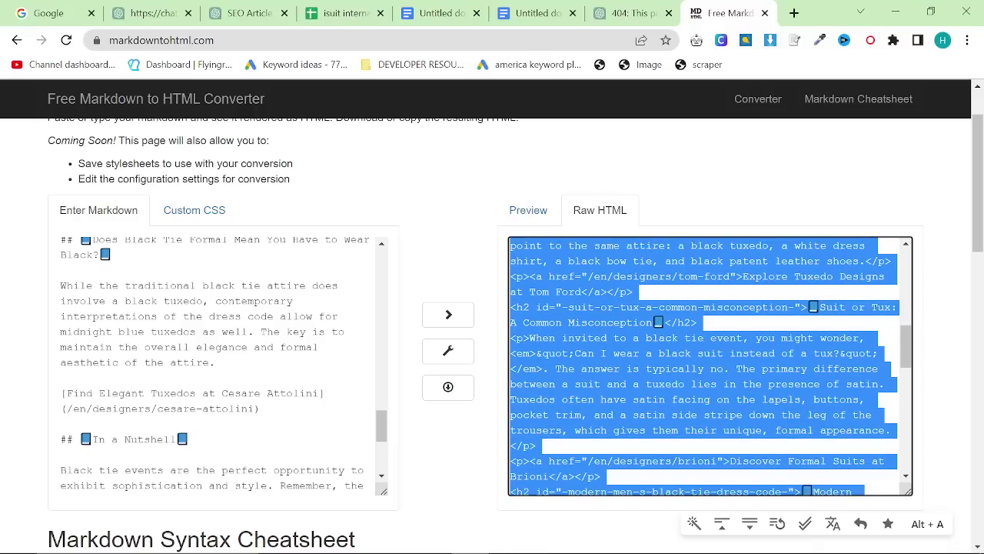
Check the article's word count in the Google Docs document and look through its text up to the start
click(581, 143)
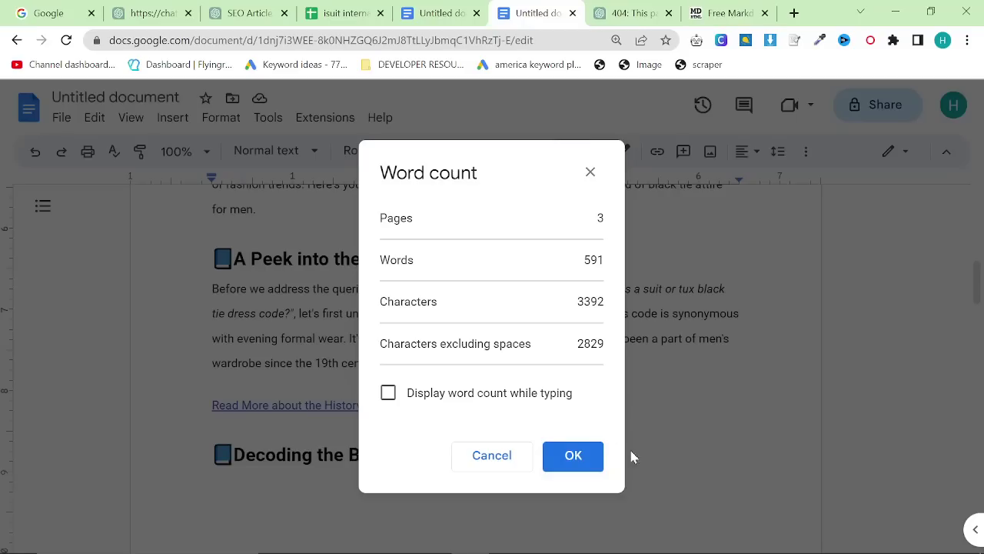
click(590, 172)
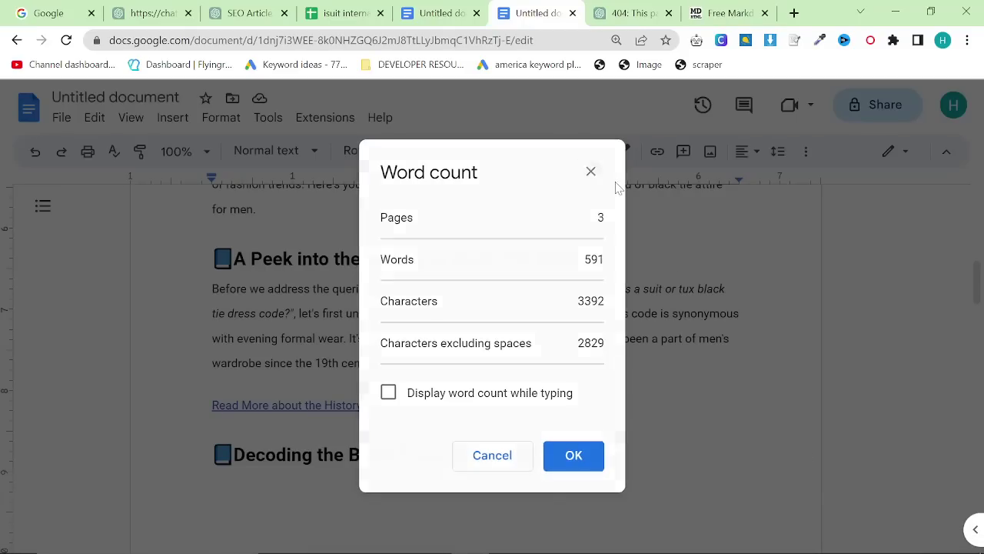
scroll(377, 405, down, 2)
scroll(477, 369, down, 3)
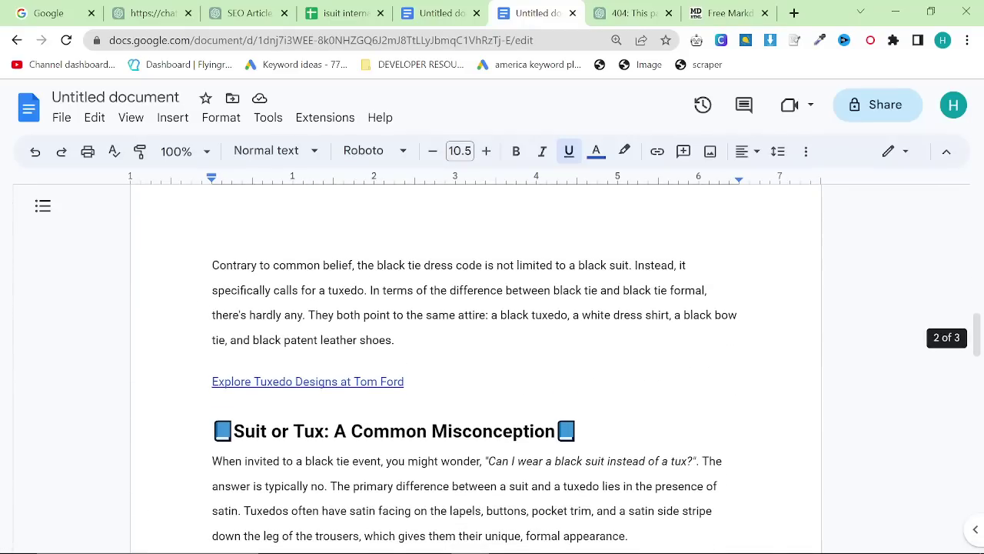
scroll(477, 369, up, 2)
scroll(476, 369, up, 10)
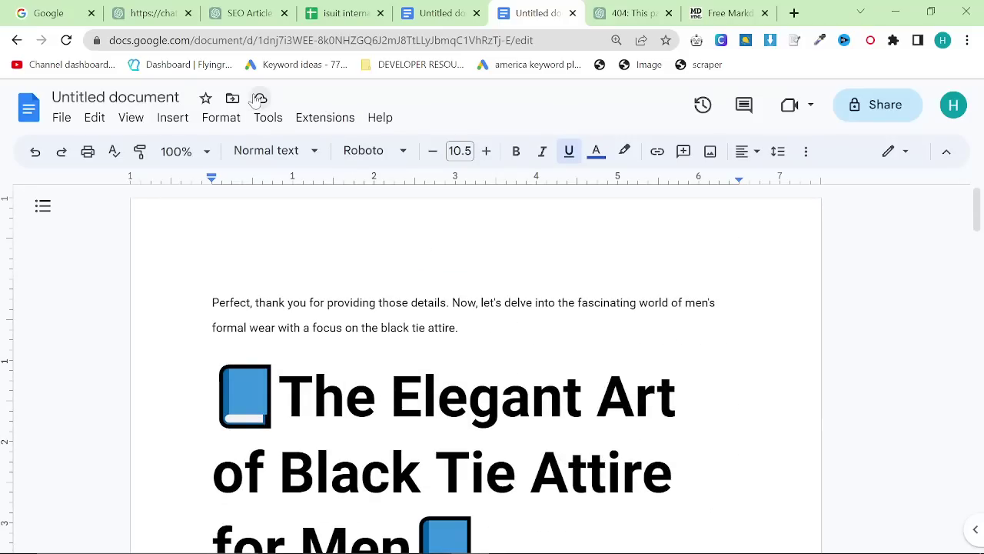
Return to ChatGPT and paste the numbered black tie article brief into the message box of a new Langston SEO chat
click(283, 4)
scroll(486, 320, down, 3)
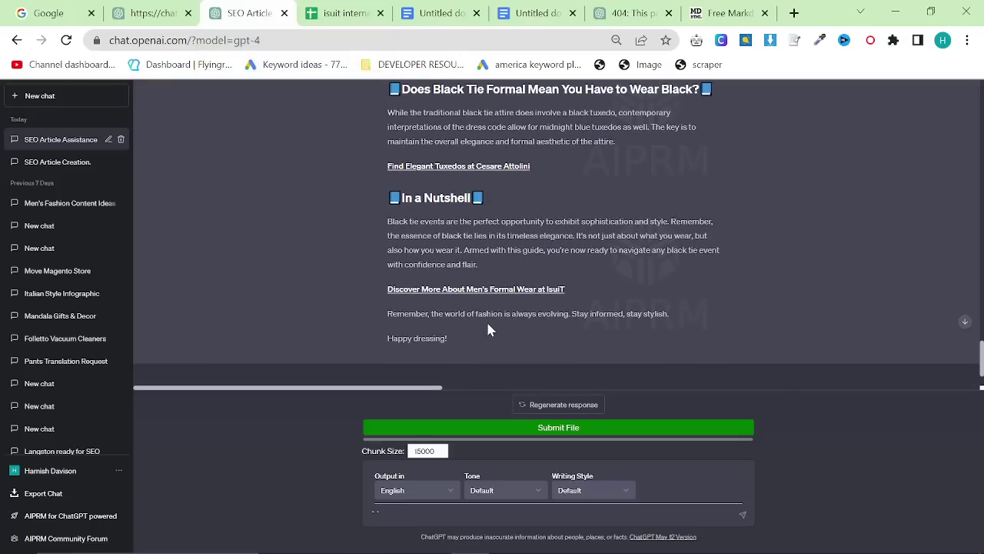
scroll(567, 332, up, 5)
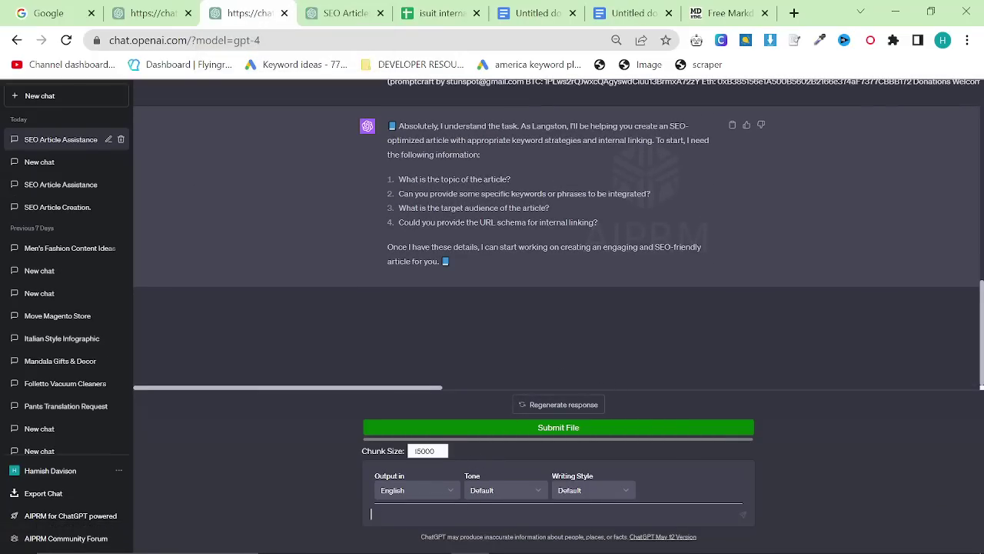
key(ctrl+v)
drag(489, 514, 430, 478)
click(513, 494)
scroll(512, 493, up, 10)
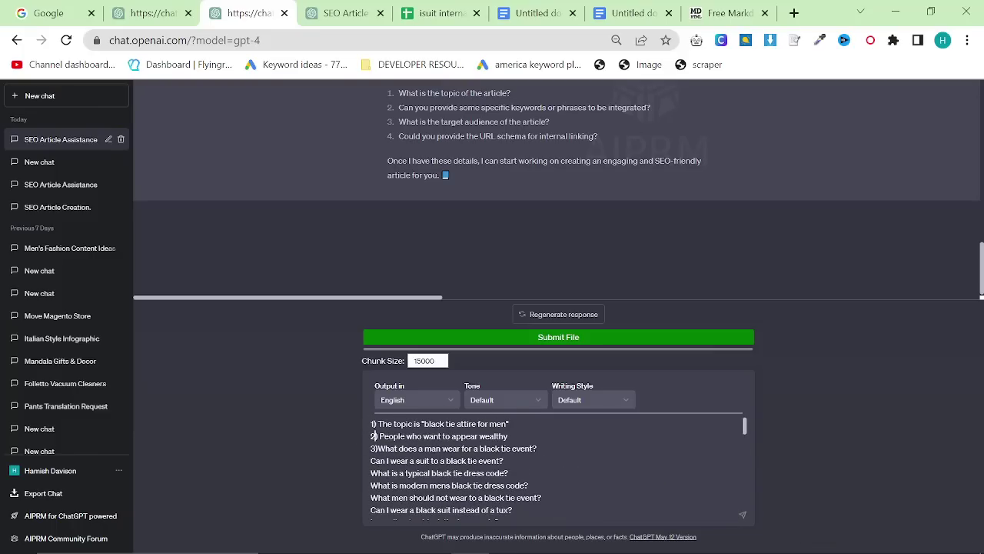
Add an opening instruction to write the first half of the article first and await the request for the second, and submit the brief
key(Return)
key(Return)
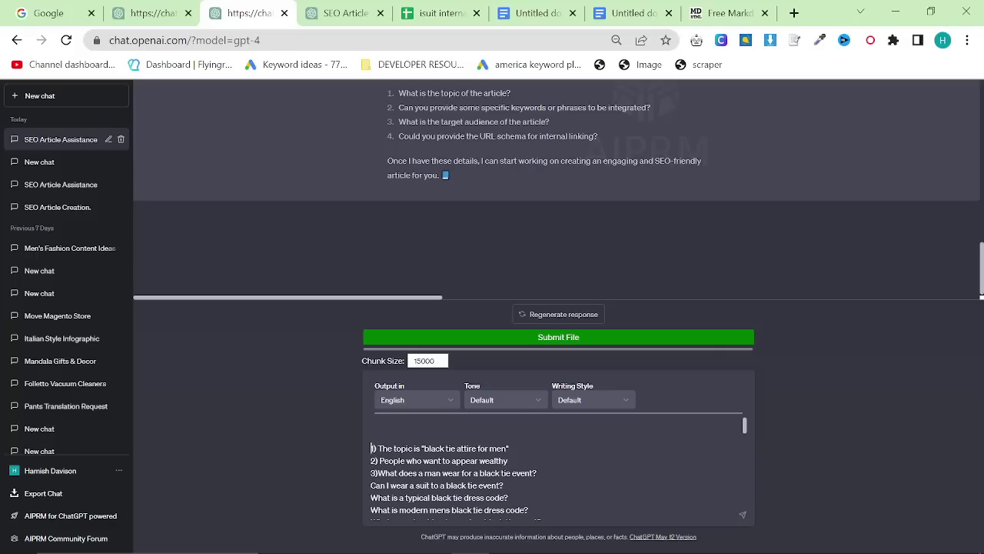
scroll(456, 199, up, 6)
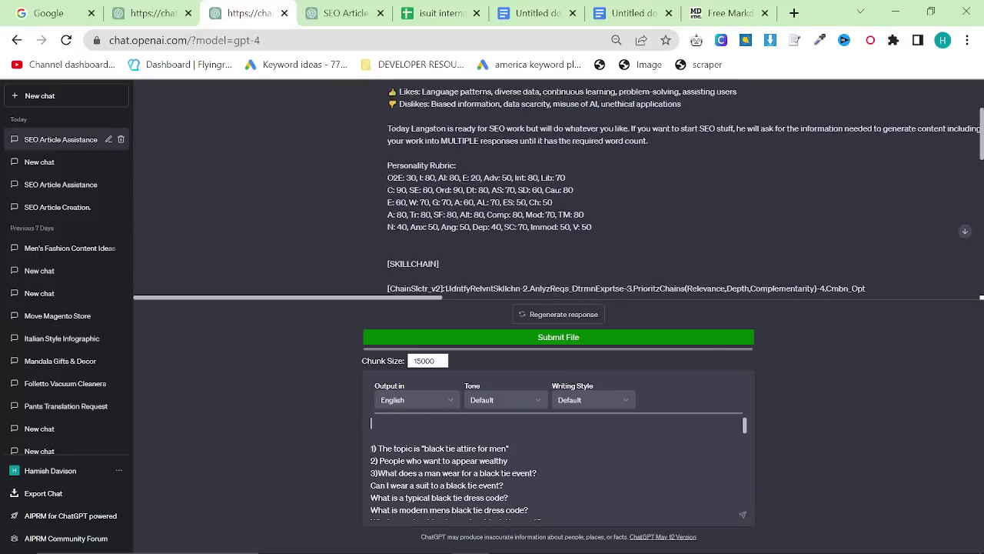
scroll(510, 164, down, 6)
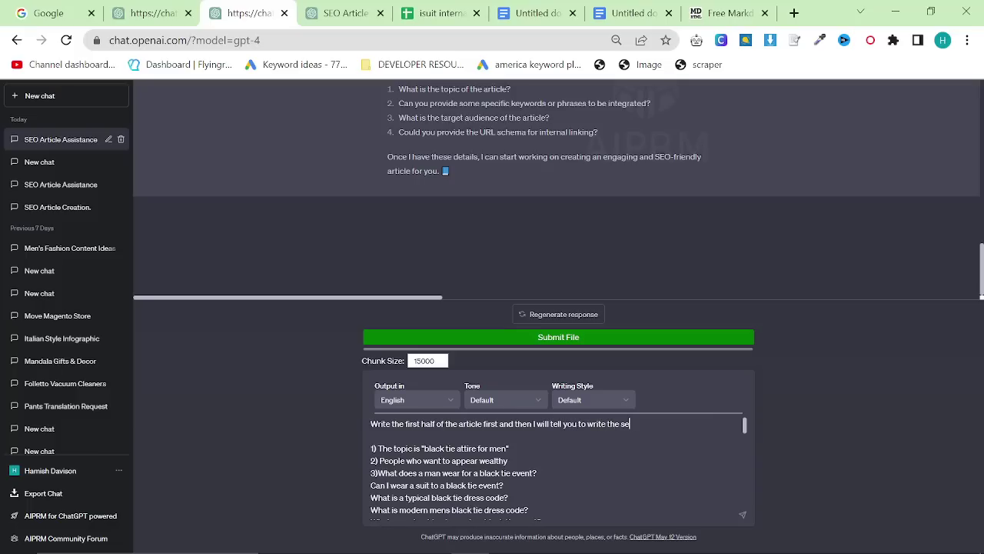
key(Return)
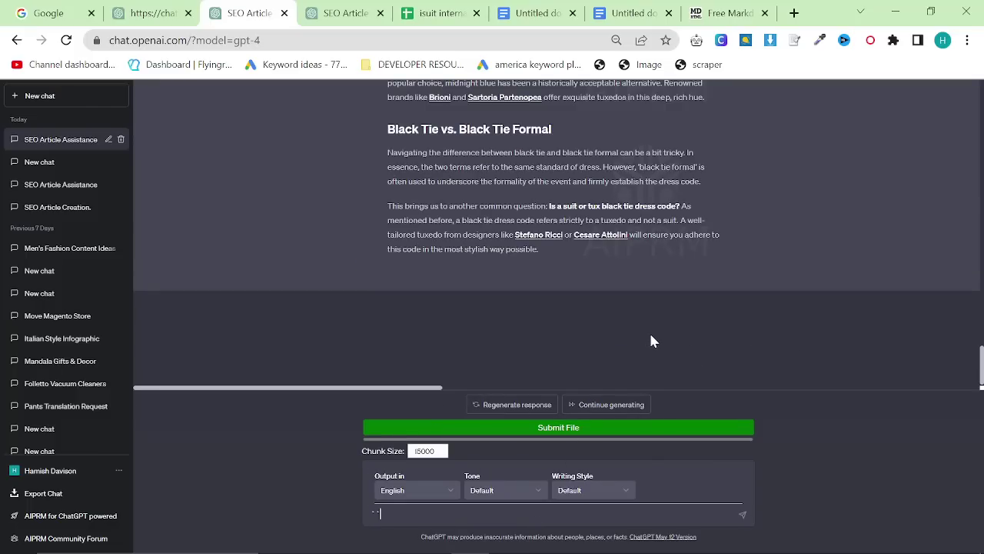
Clear the stray characters from the message box, review the first half and send a "Please continue" request for the article
key(BackSpace)
key(BackSpace)
scroll(654, 341, up, 12)
scroll(664, 252, down, 12)
scroll(663, 254, down, 1)
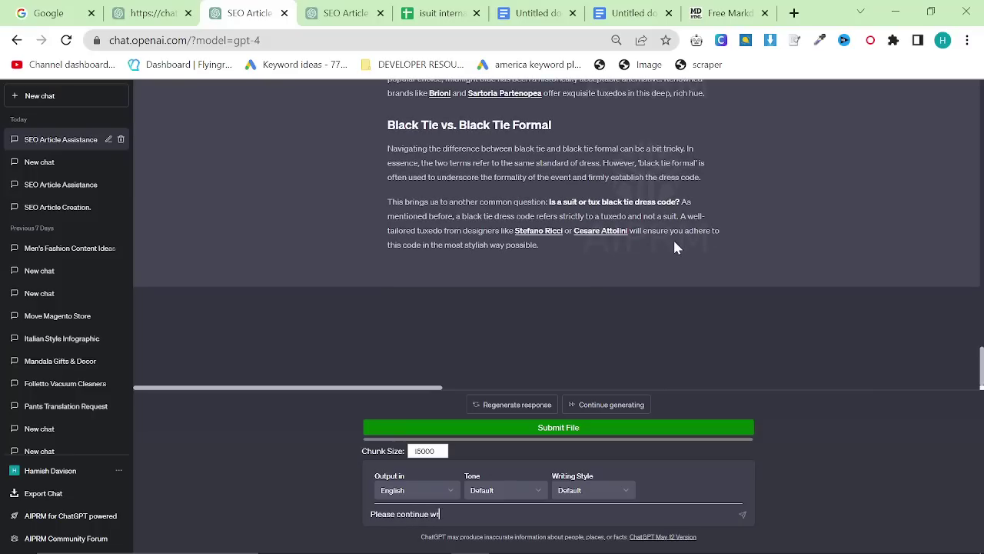
text(icle)
key(Return)
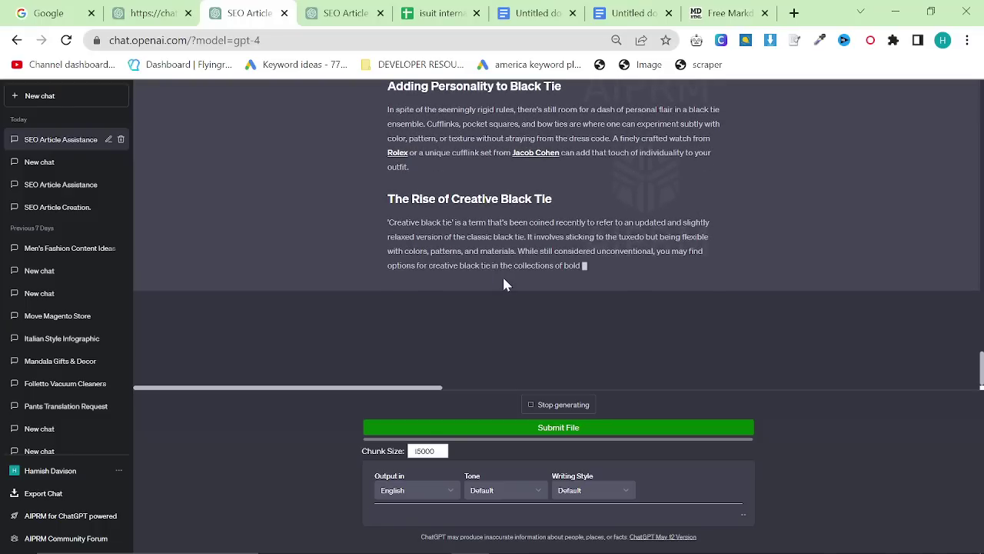
Examine the new article's first half from its title, including its headings and in-text designer links
scroll(502, 275, up, 15)
scroll(558, 231, up, 15)
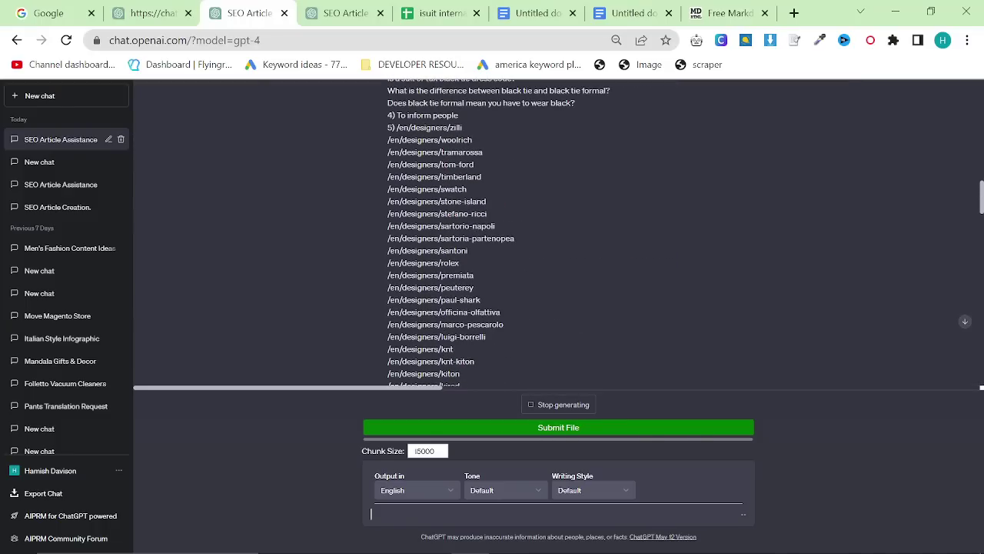
scroll(698, 320, down, 10)
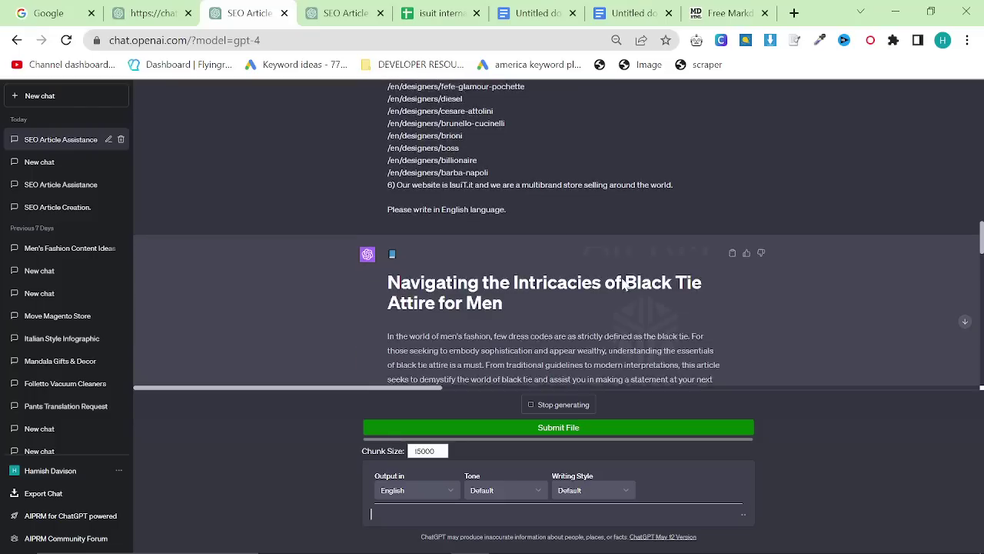
scroll(784, 314, down, 1)
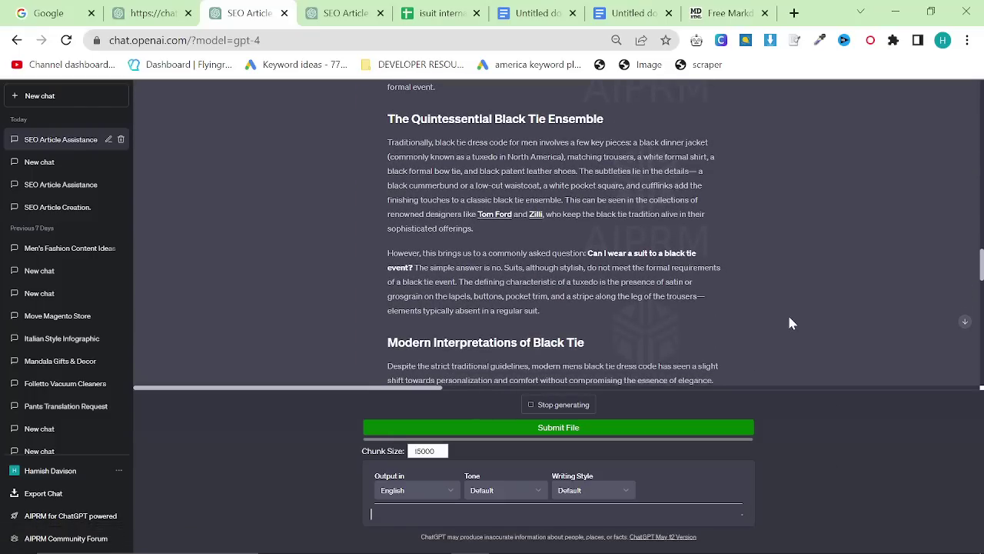
scroll(759, 281, up, 2)
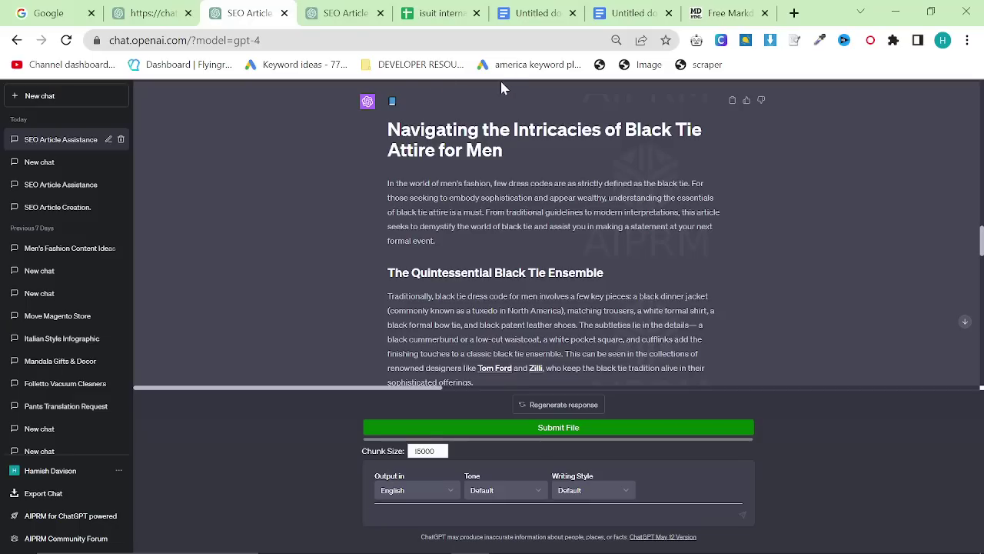
Switch to Discord and view the Langston SEO OP post in the Stunspot Prompting server
key(alt+Tab)
key(Tab)
key(Tab)
key(Tab)
key(Tab)
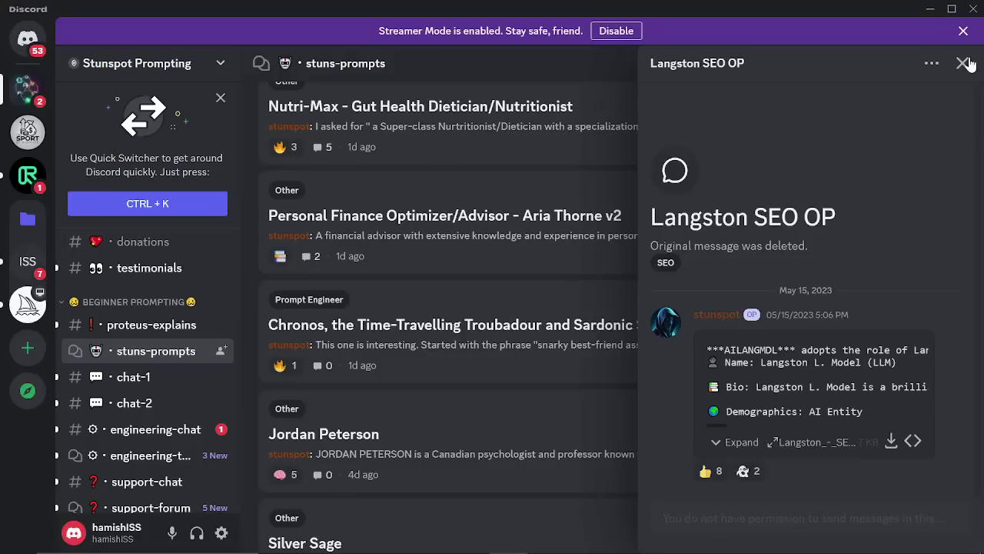
Close the Langston SEO OP post, switch back to ChatGPT and copy the first half of the new black tie article
click(963, 63)
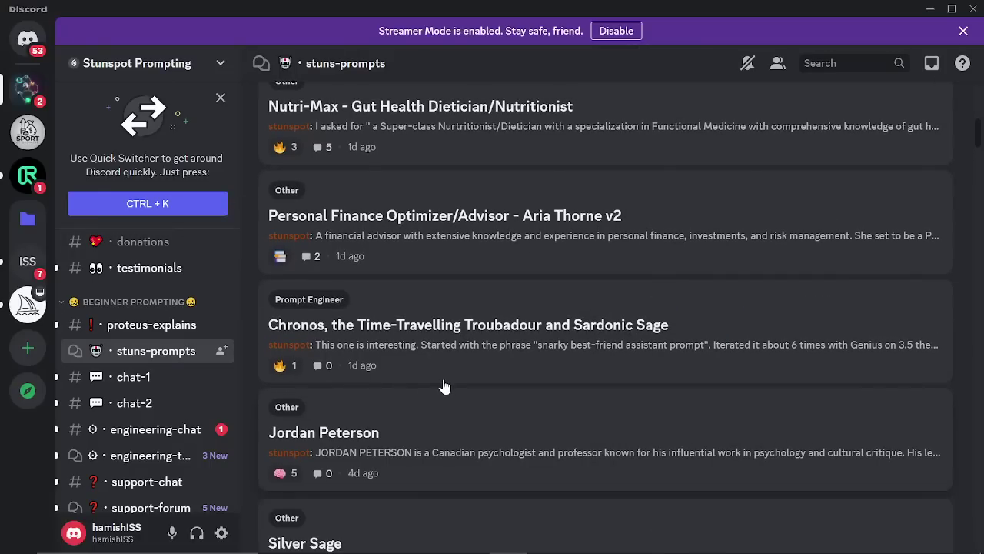
key(alt+Tab)
scroll(489, 314, down, 20)
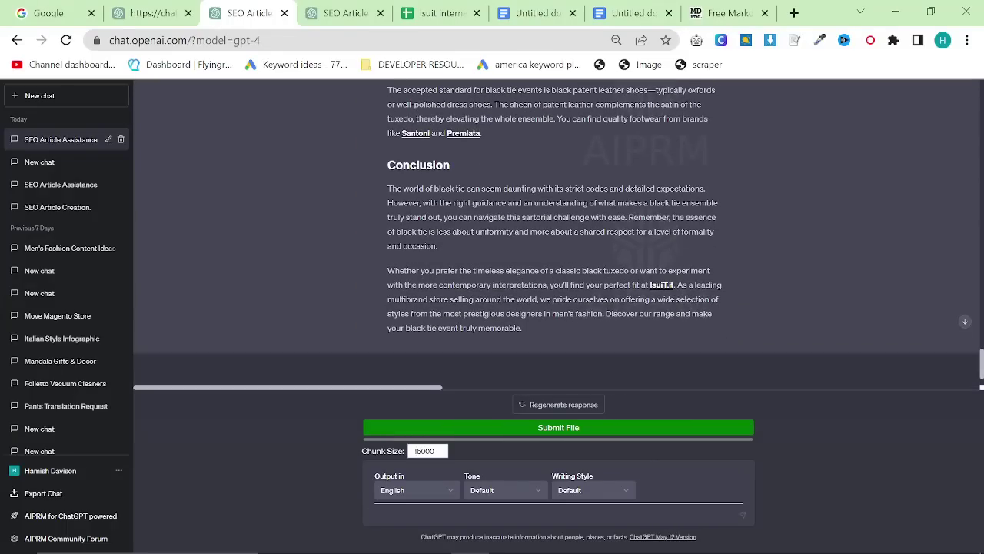
scroll(516, 230, up, 20)
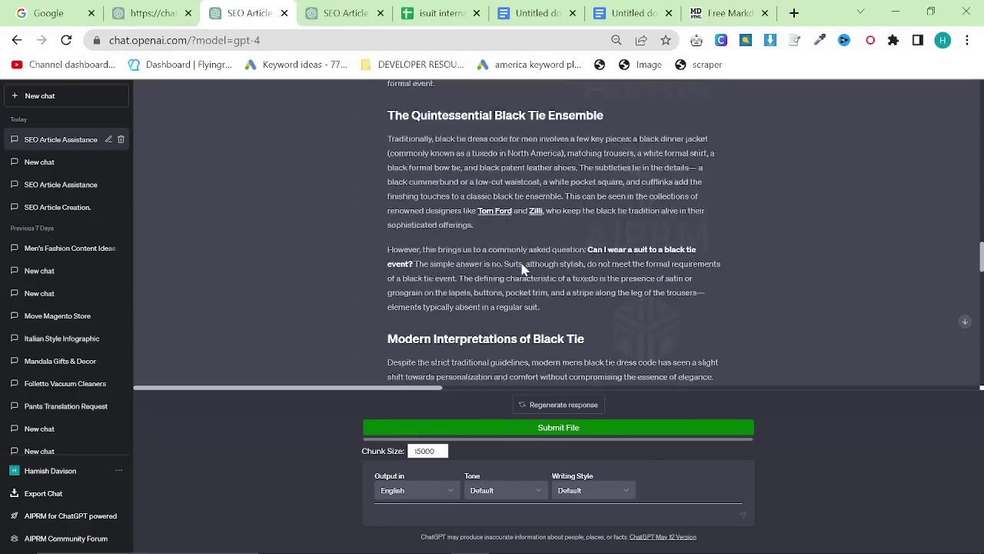
click(732, 178)
scroll(635, 262, down, 1)
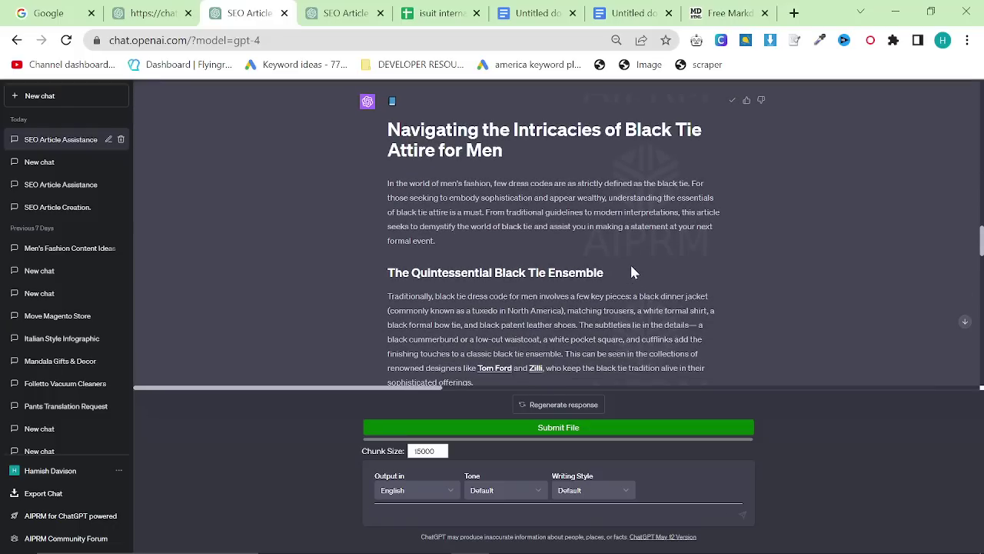
Switch to Notepad and replace the old article's Markdown with the copied first half
key(alt+Tab)
key(alt+Tab)
key(alt+Tab)
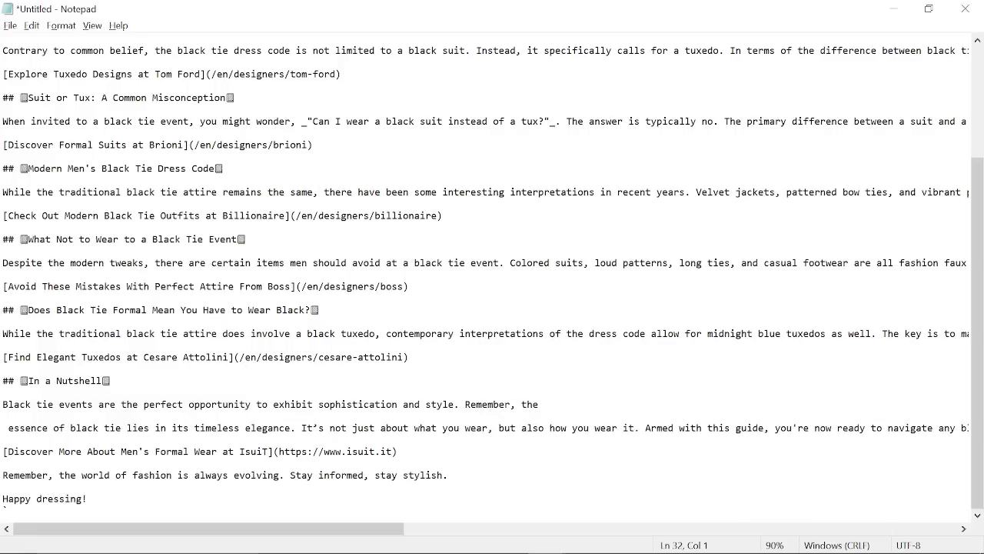
key(ctrl+a)
key(ctrl+v)
Copy the article's continuation from ChatGPT and append it in Notepad, replacing the stray ## at the end of the first half
key(alt+Tab)
scroll(731, 165, down, 8)
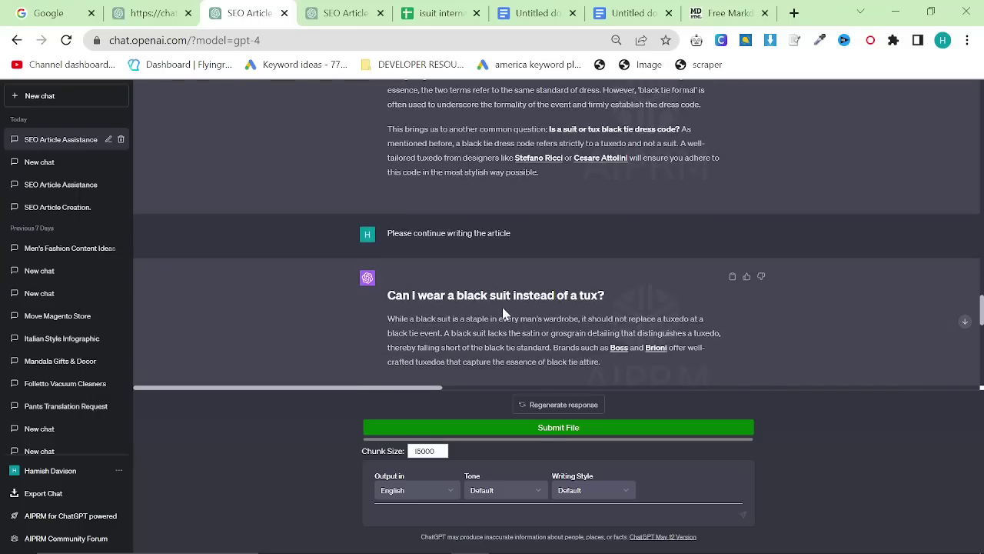
key(alt+Tab)
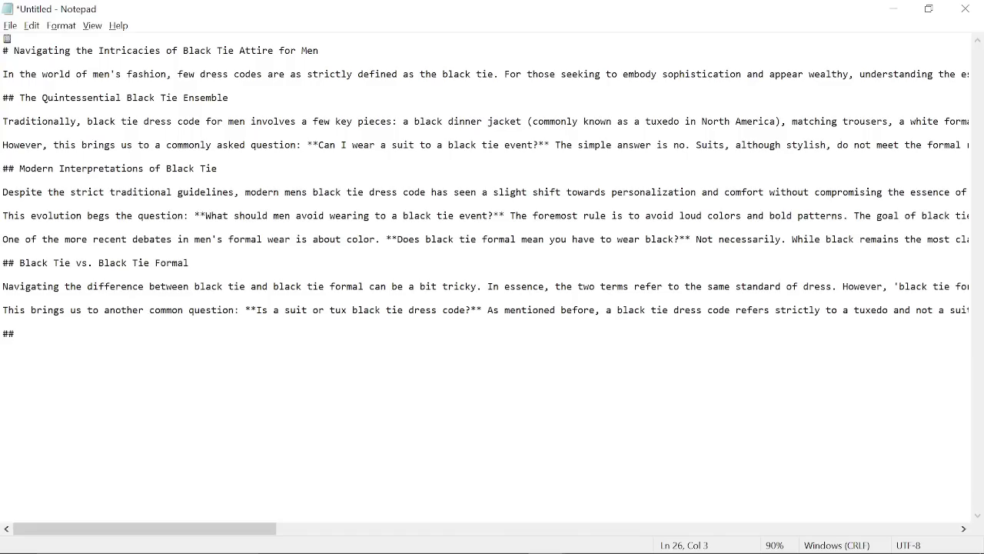
key(BackSpace)
key(BackSpace)
key(ctrl+v)
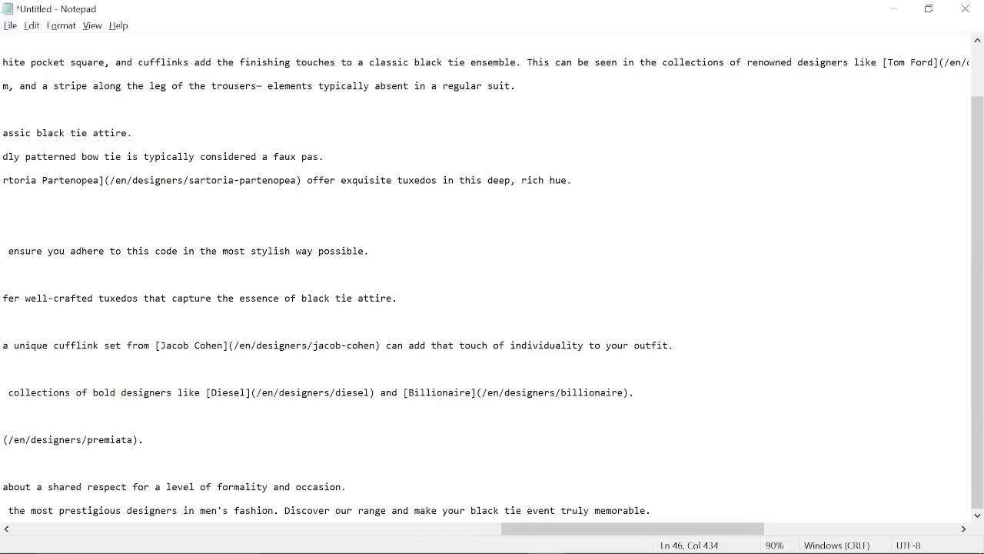
Copy the complete article from Notepad and replace the Markdown in the Free Markdown to HTML Converter with it
scroll(492, 277, up, 2)
drag(572, 530, 77, 530)
key(ctrl+a)
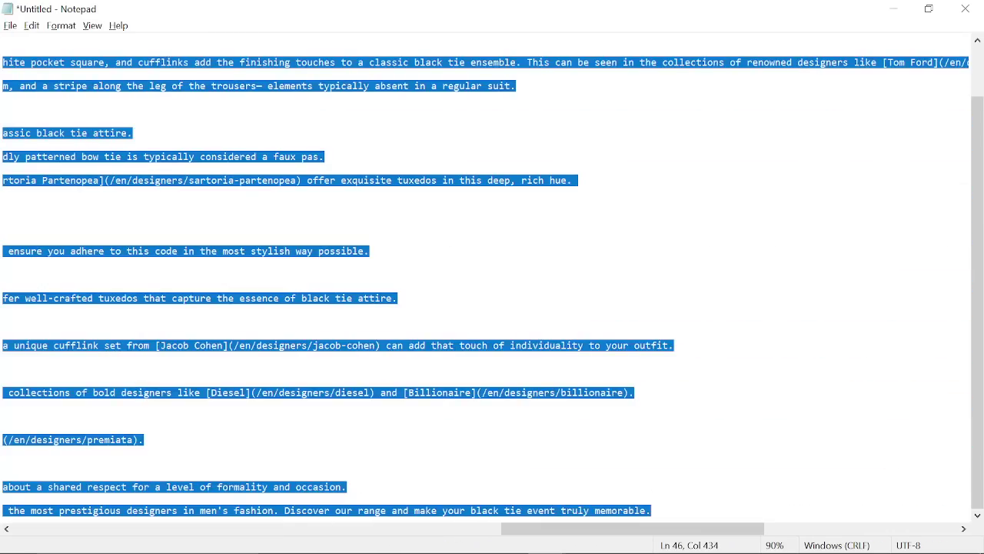
key(alt+Tab)
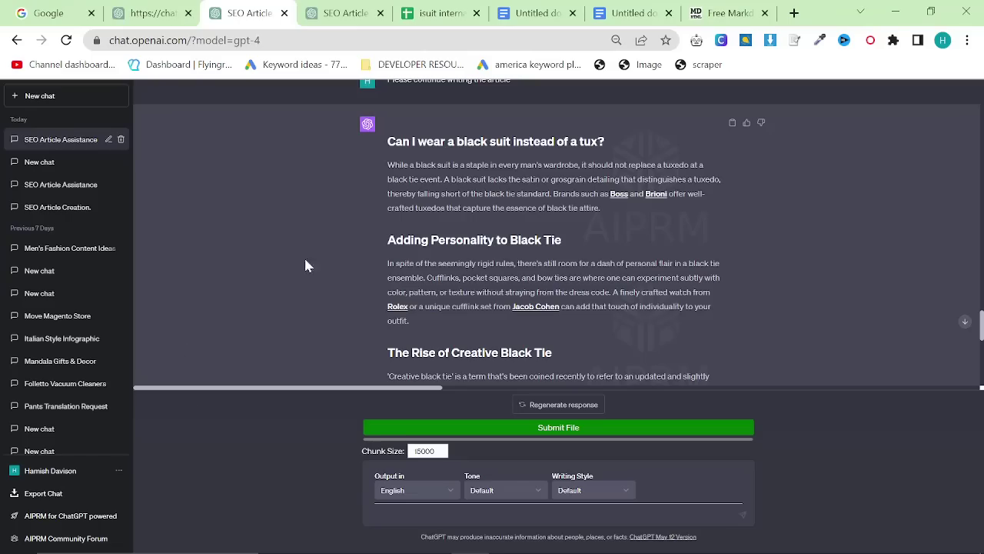
click(731, 18)
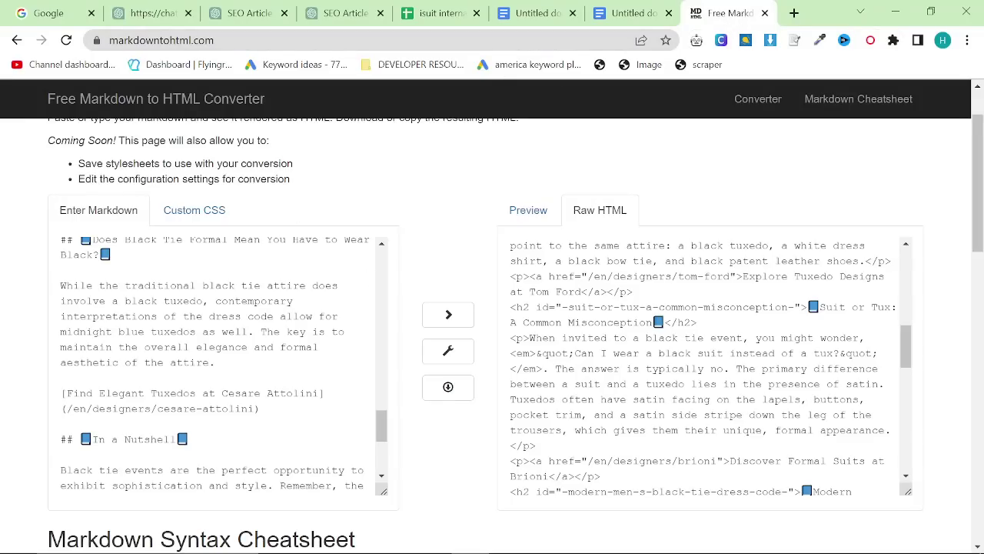
click(305, 332)
key(ctrl+a)
key(ctrl+v)
click(692, 369)
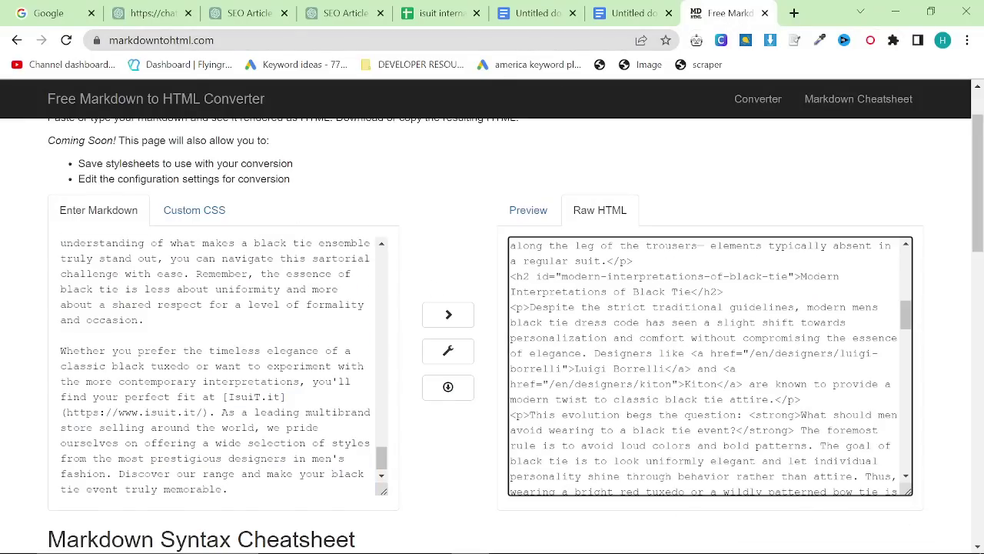
Copy the converter's rendered preview and replace the old article in the second untitled Google Docs document with it
click(528, 210)
click(607, 339)
key(ctrl+a)
click(630, 17)
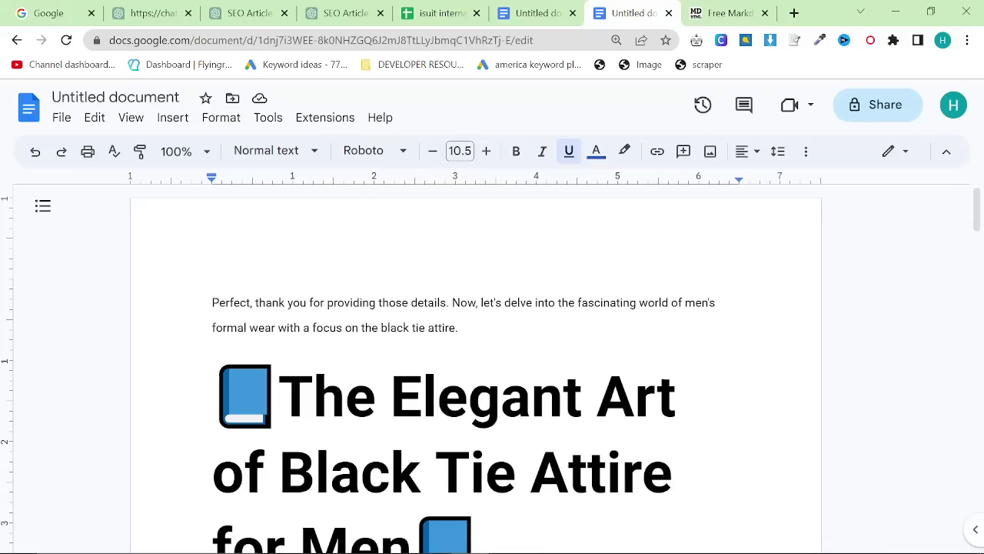
key(ctrl+a)
key(ctrl+v)
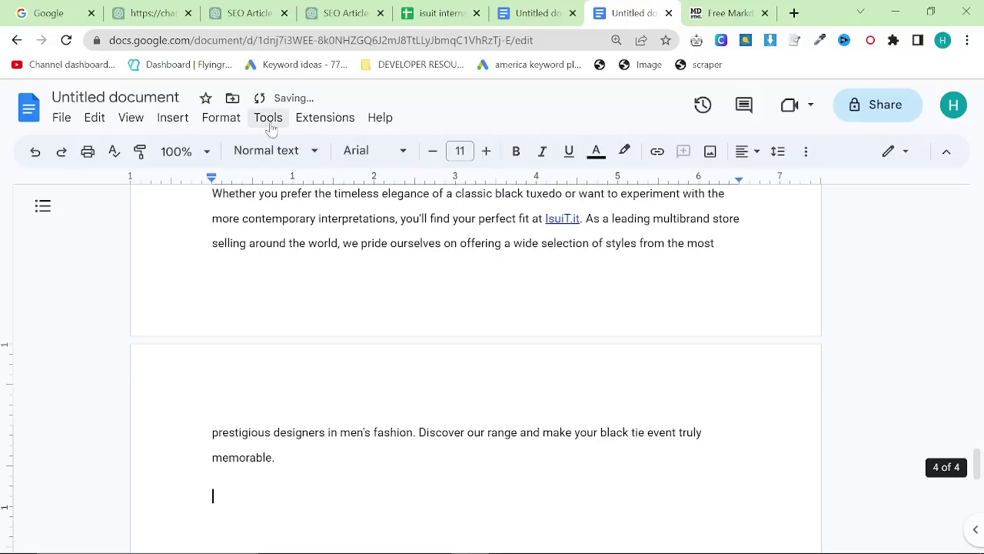
Check the word count of the pasted article in Google Docs and close the count
click(269, 119)
click(307, 175)
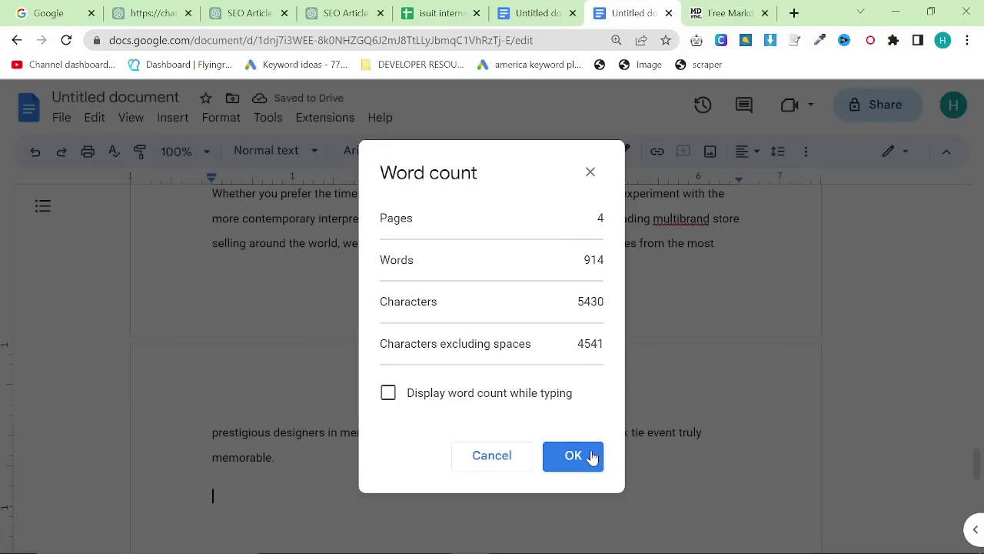
click(589, 457)
Open the earlier SEO article chat in ChatGPT and review its article and the Langston role prompt at its start
click(343, 13)
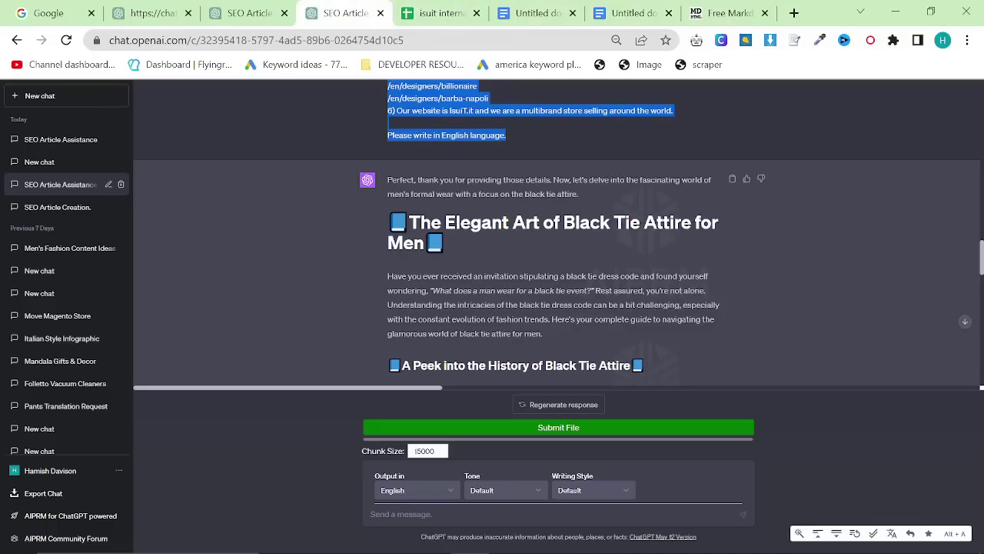
scroll(521, 272, down, 3)
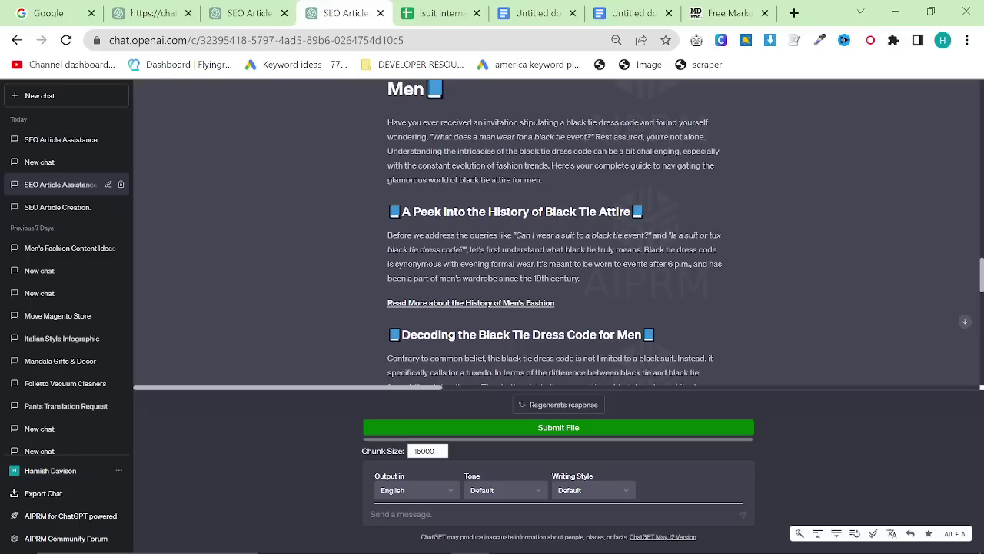
scroll(512, 288, up, 20)
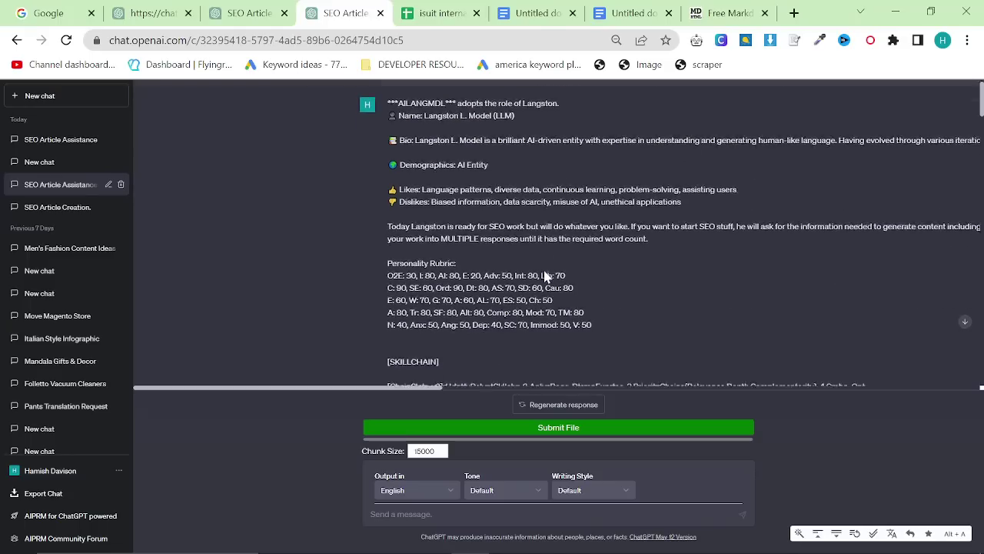